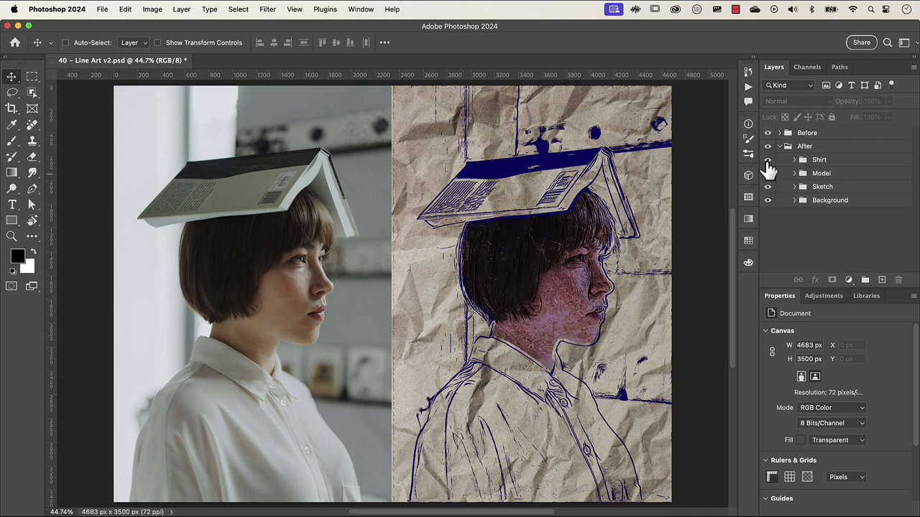
click(767, 161)
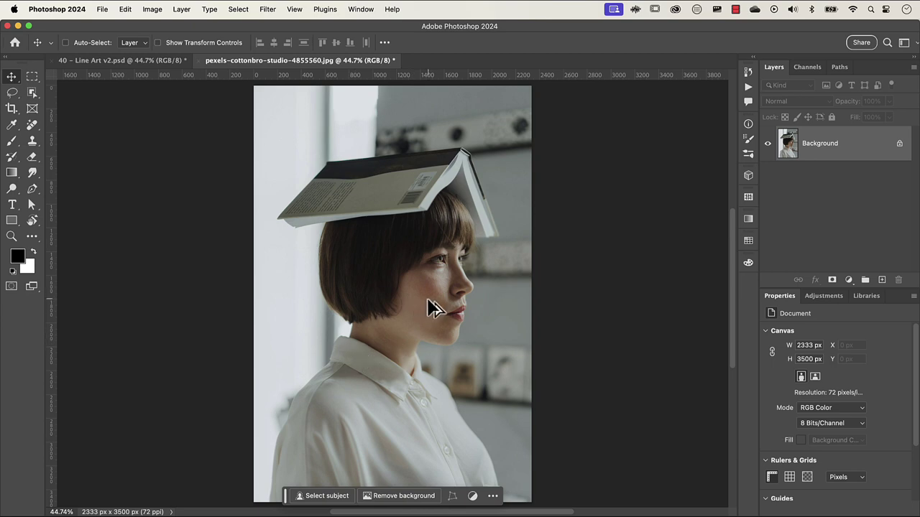
scroll(431, 307, up, 5)
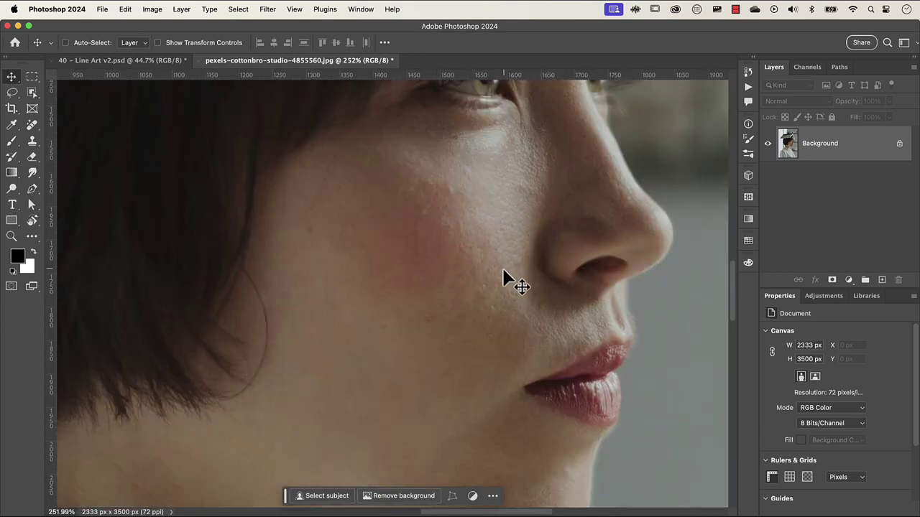
scroll(503, 277, down, 5)
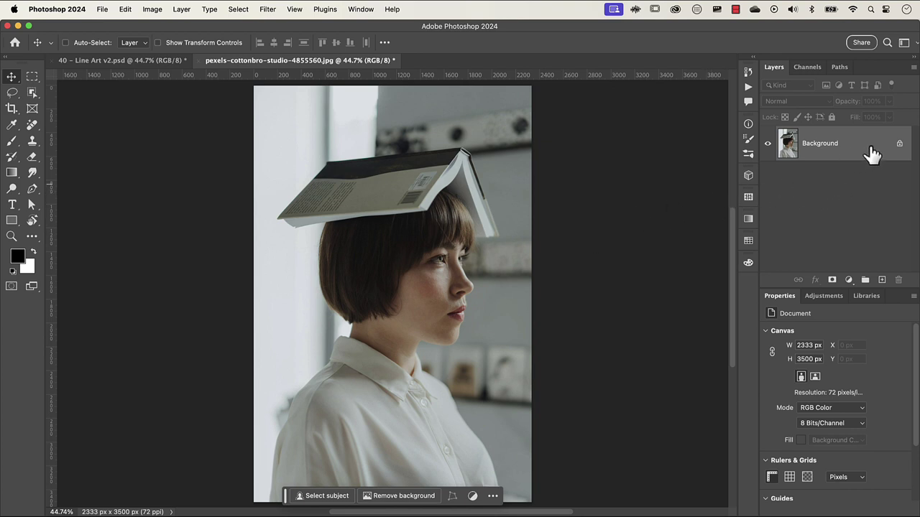
- Convert the Background layer to a smart object and rename it Sketch
right_click(870, 154)
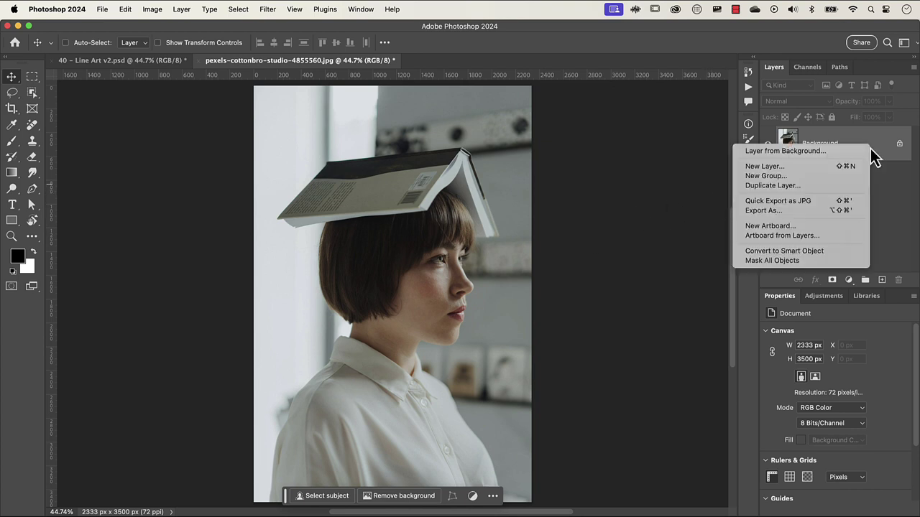
click(832, 253)
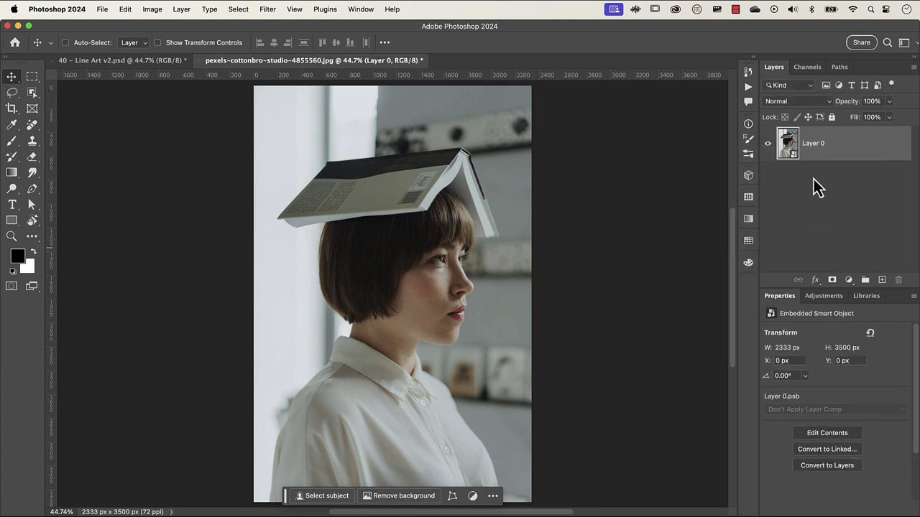
double_click(818, 144)
text(Sket)
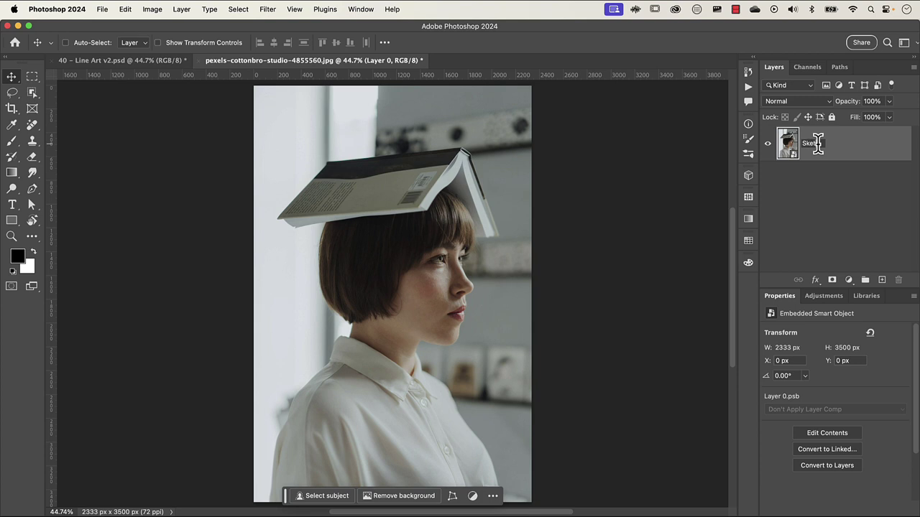
text(ch)
key(Return)
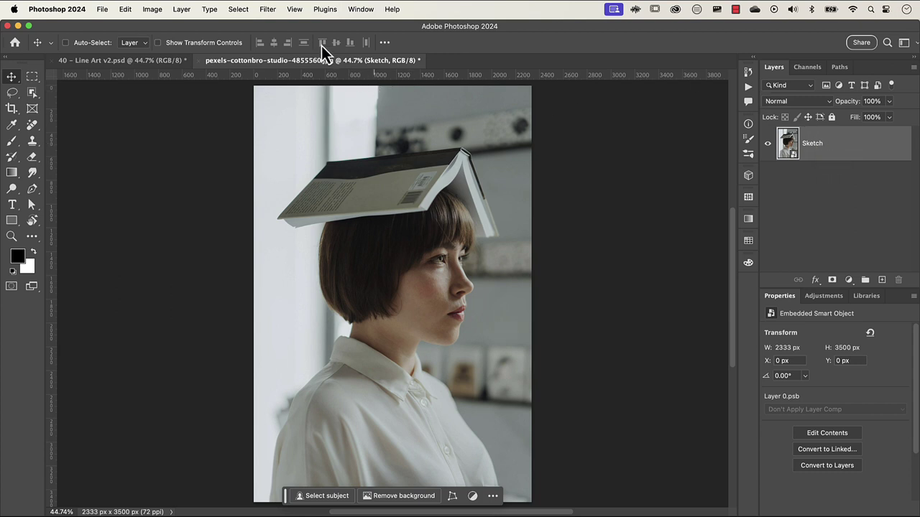
- Set up the Oil Paint filter on the Sketch layer with Stylization 10.0, Cleanliness 10.0, Scale 0.1, Bristle Detail 0.0 and Lighting off
click(268, 9)
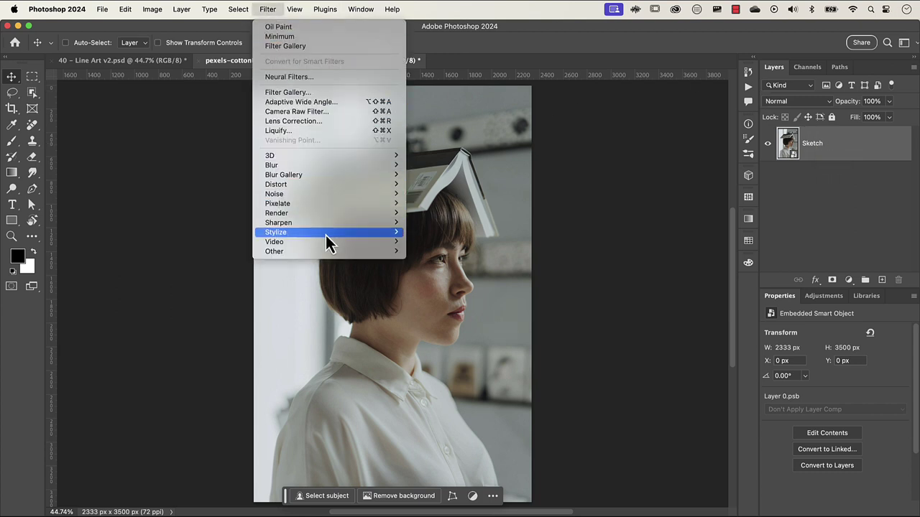
mouse_move(331, 232)
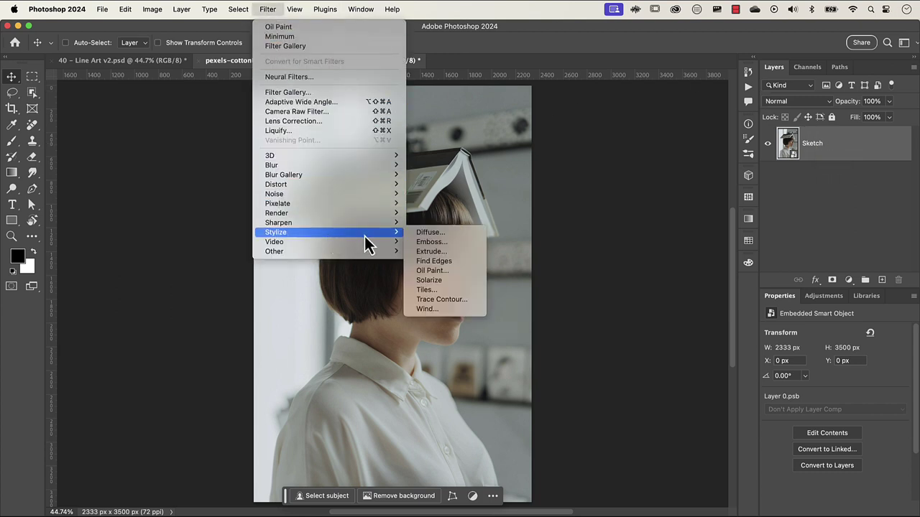
click(432, 271)
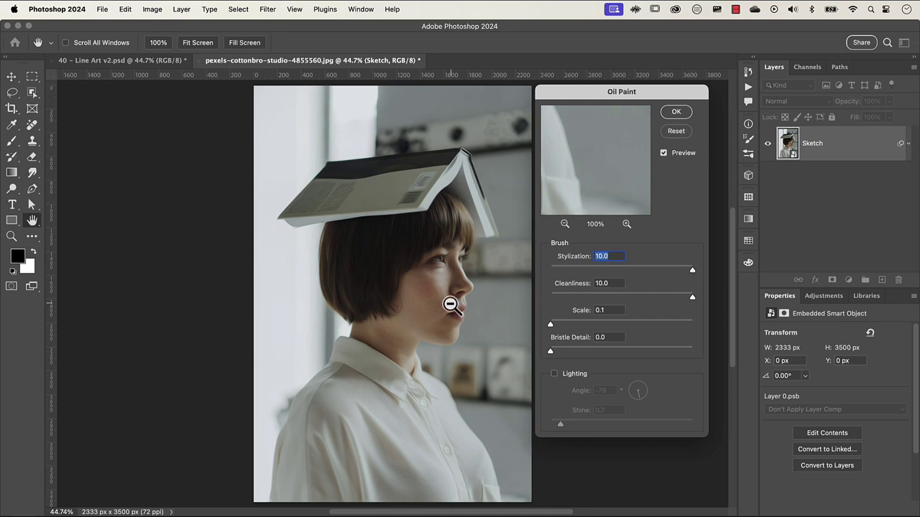
alt+scroll(452, 305, up, 3)
alt+scroll(451, 305, up, 4)
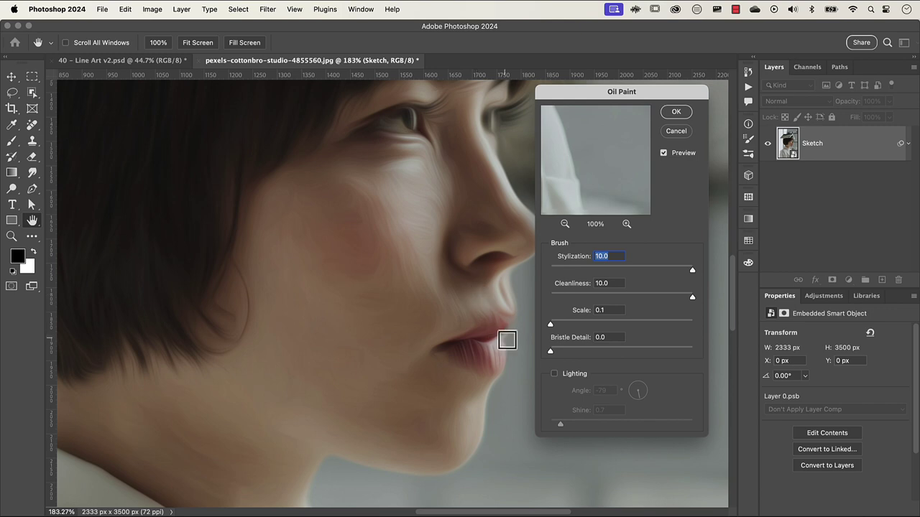
- Test Oil Paint with Lighting on, lowering Stylization to 0.2 and Cleanliness to 0.0, and restore both to 10.0 with Lighting off
click(557, 375)
drag(580, 268, 561, 271)
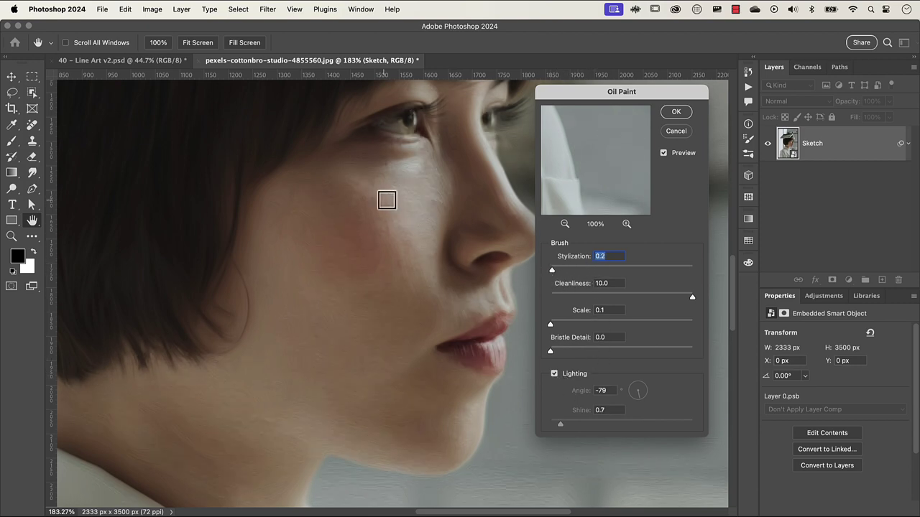
drag(553, 271, 699, 286)
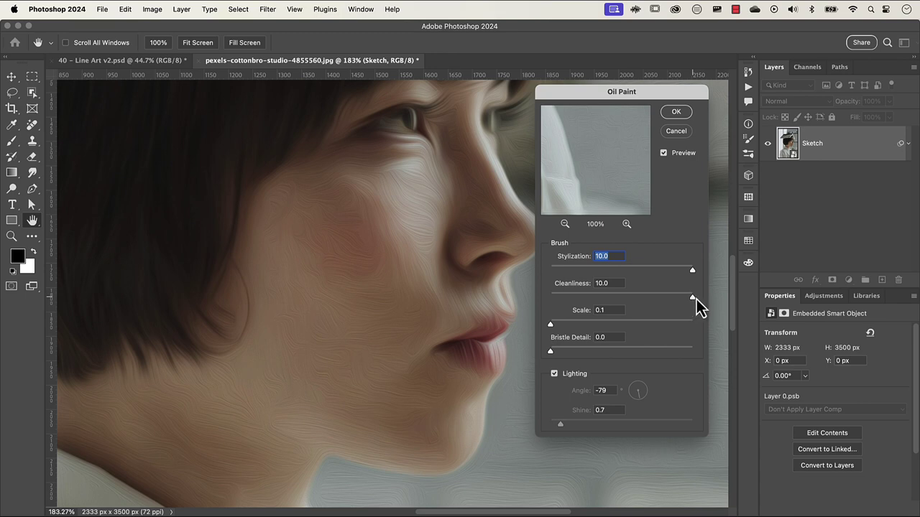
click(694, 299)
drag(693, 300, 558, 308)
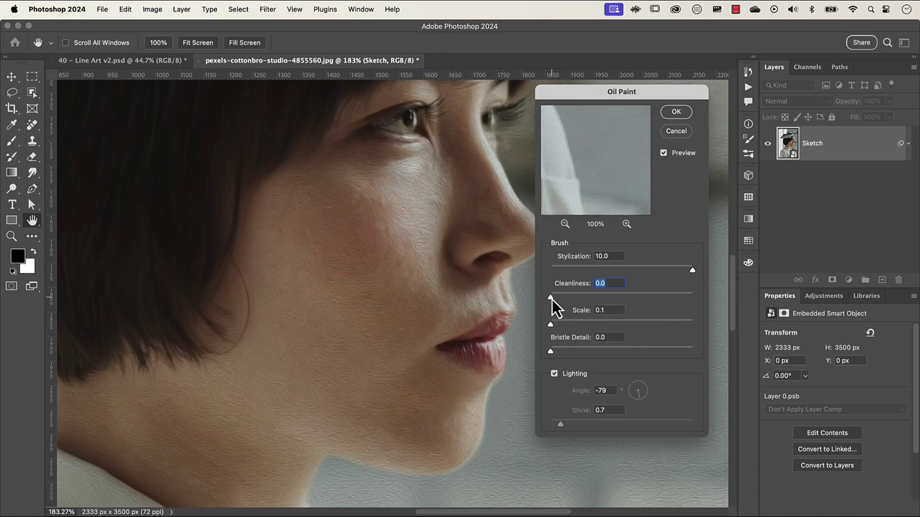
drag(554, 307, 706, 308)
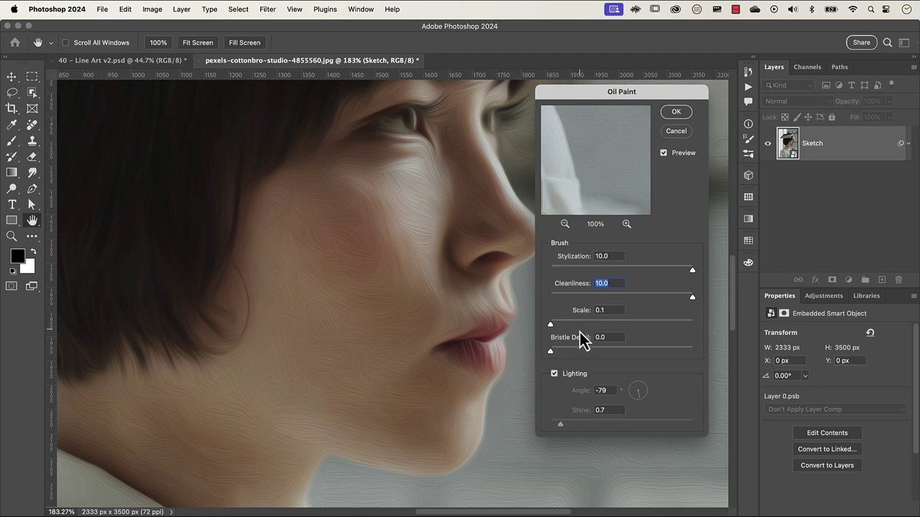
click(573, 376)
- Apply the configured Oil Paint filter to the Sketch layer and show the whole portrait
click(675, 112)
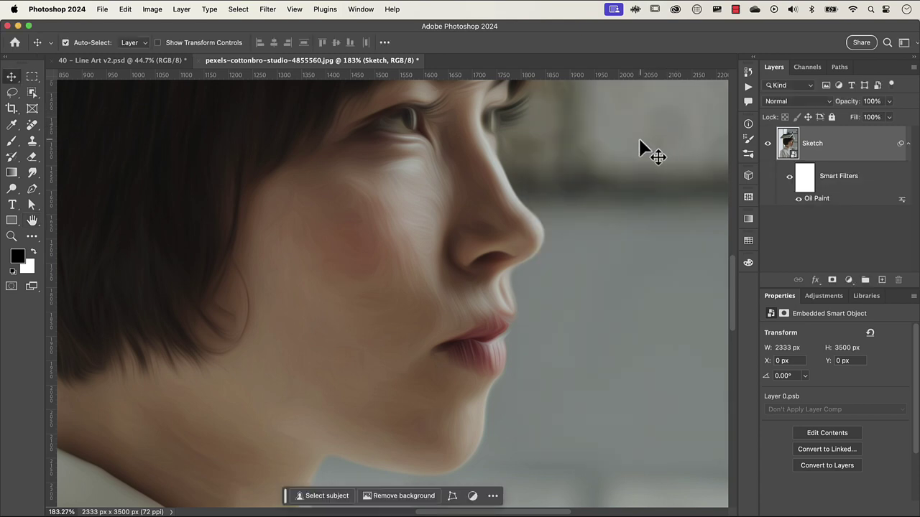
key(super+0)
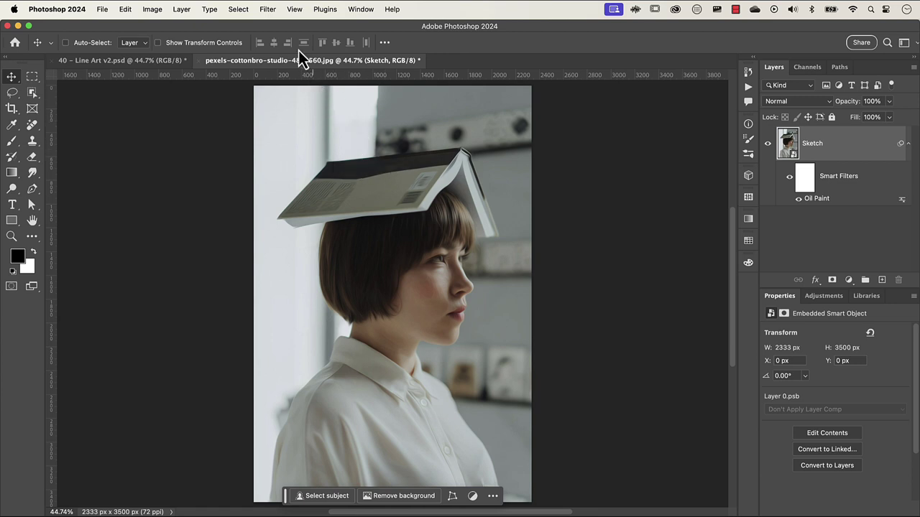
- Set up the Filter Gallery's Artistic Poster Edges effect on the Sketch layer with Edge Thickness 7, Edge Intensity 5 and Posterization 6
click(267, 9)
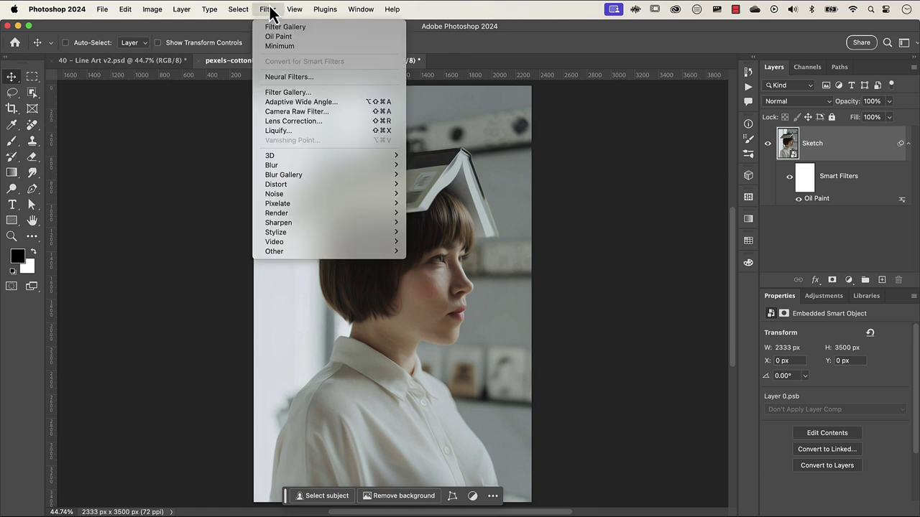
click(286, 93)
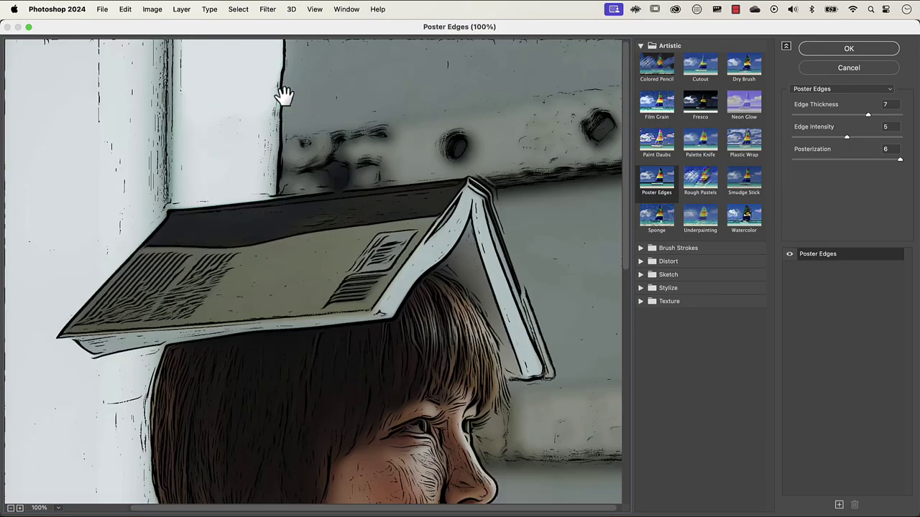
click(59, 508)
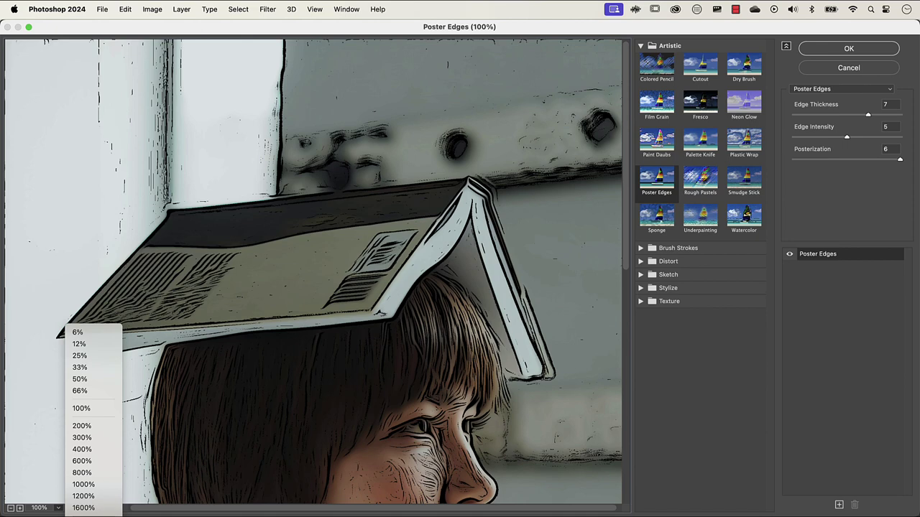
click(80, 379)
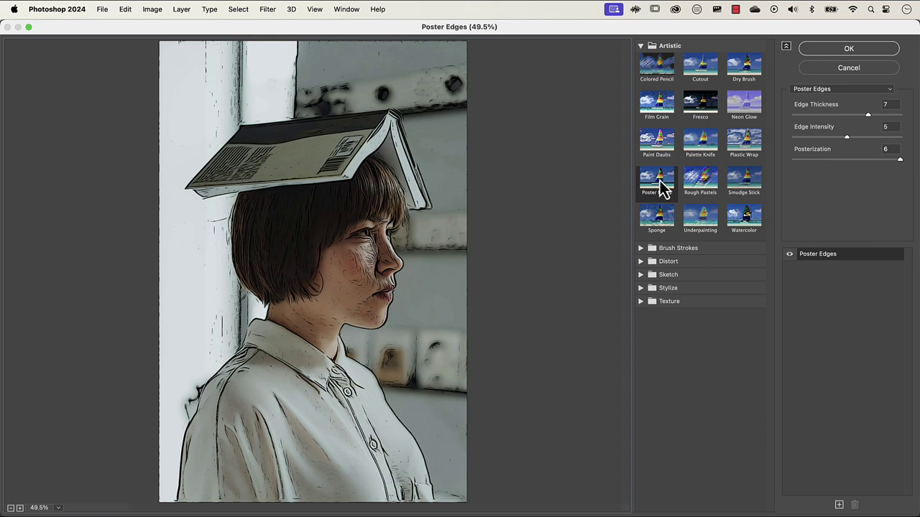
click(641, 47)
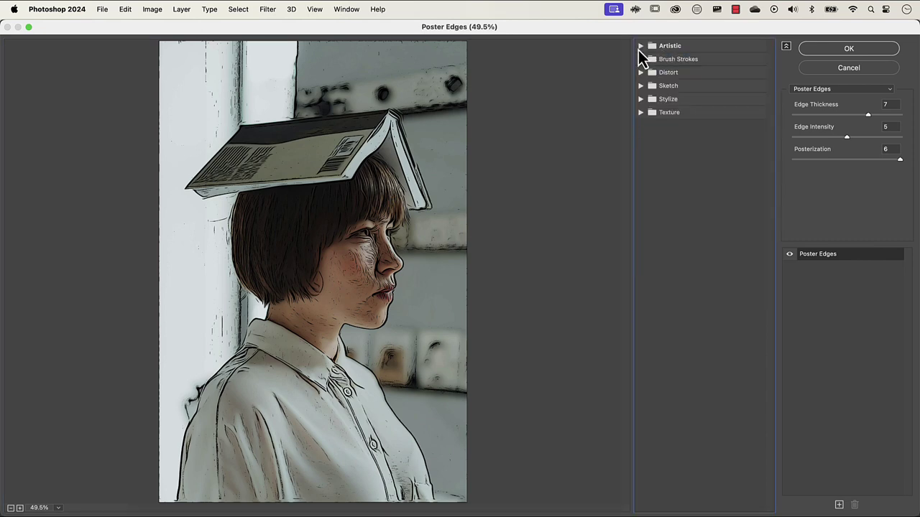
click(639, 48)
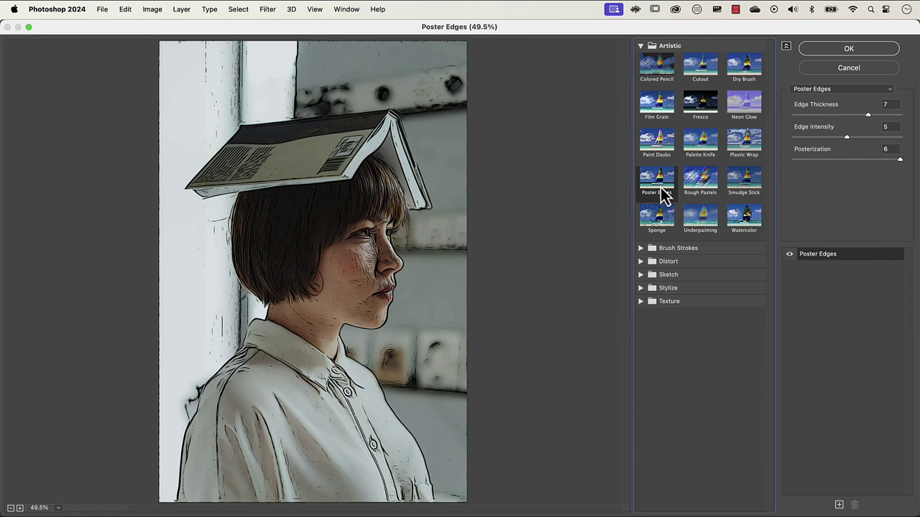
click(840, 263)
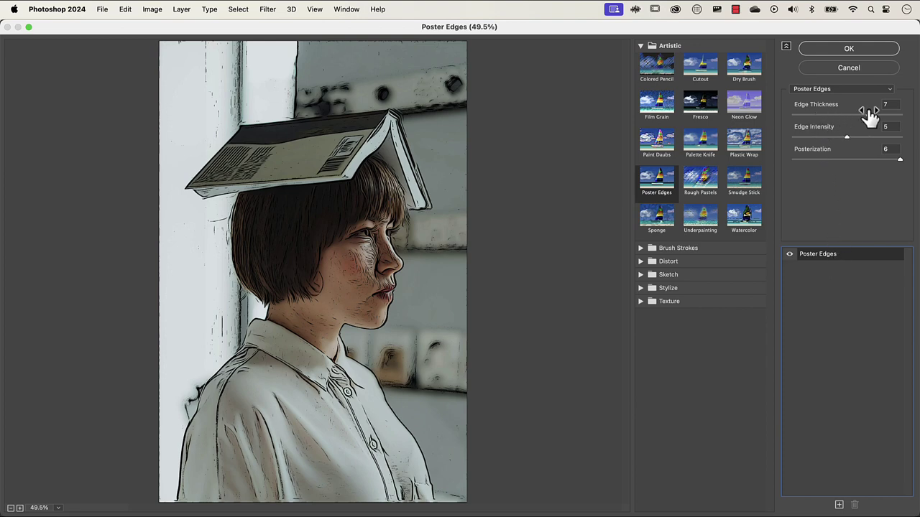
mouse_move(869, 115)
mouse_down()
mouse_move(816, 117)
mouse_move(903, 122)
mouse_move(870, 121)
mouse_up()
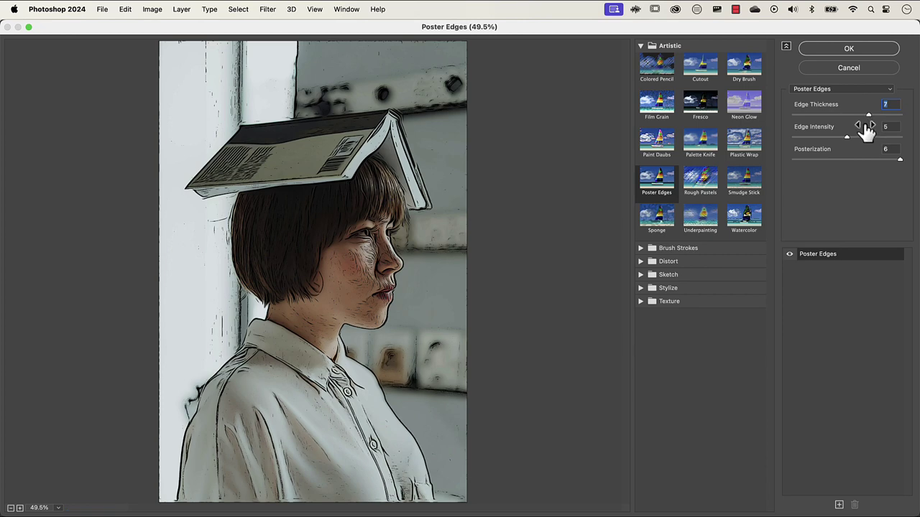
click(846, 138)
mouse_move(846, 137)
mouse_down()
mouse_move(799, 142)
mouse_move(848, 141)
mouse_up()
- Test Poster Edges with Edge Thickness 1 and with Posterization 0, restoring them to 7 and 6
drag(868, 115, 804, 117)
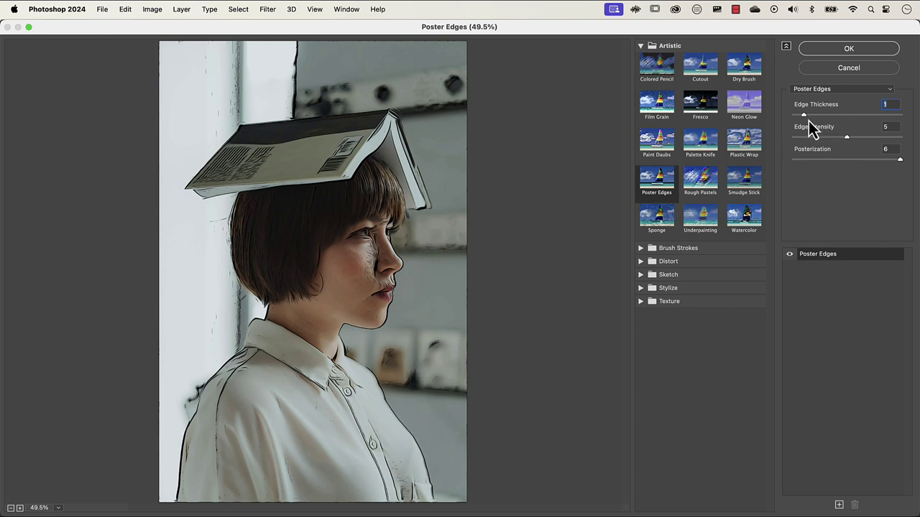
drag(807, 118, 868, 123)
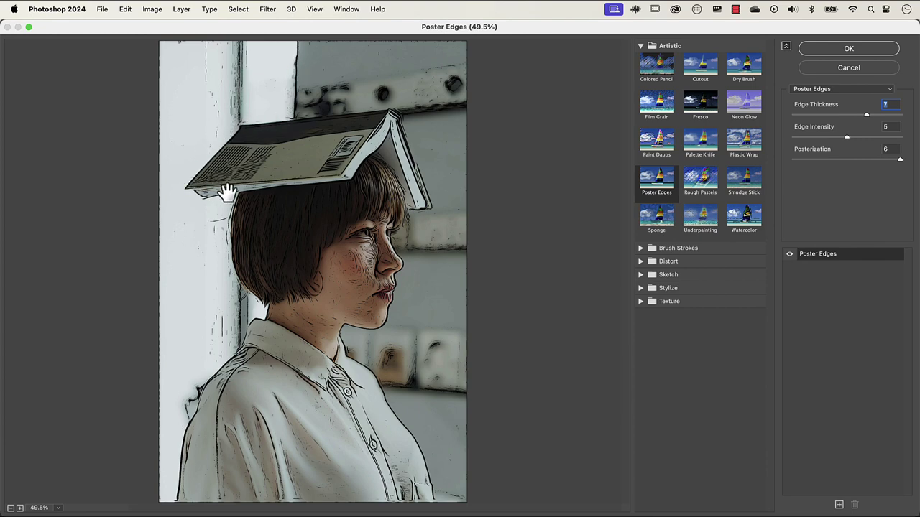
click(800, 160)
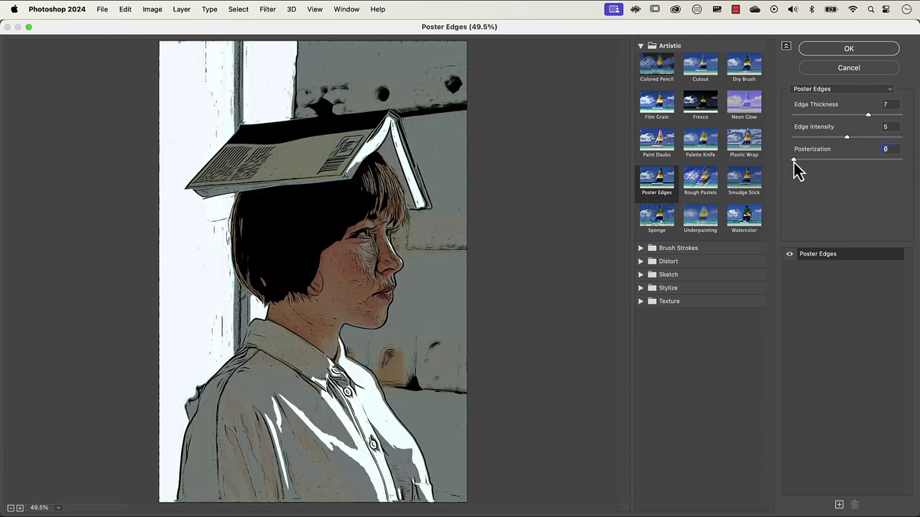
drag(793, 160, 915, 163)
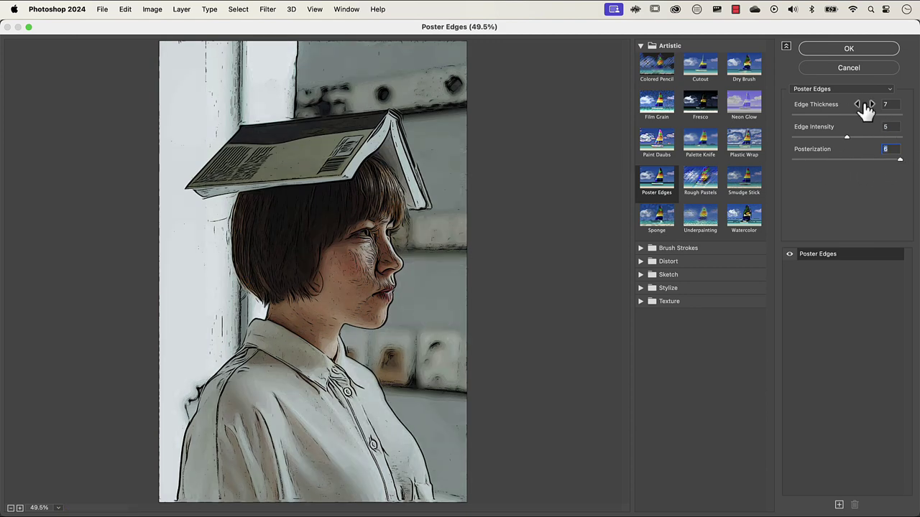
- Apply the configured Poster Edges effect to the Sketch layer
click(850, 49)
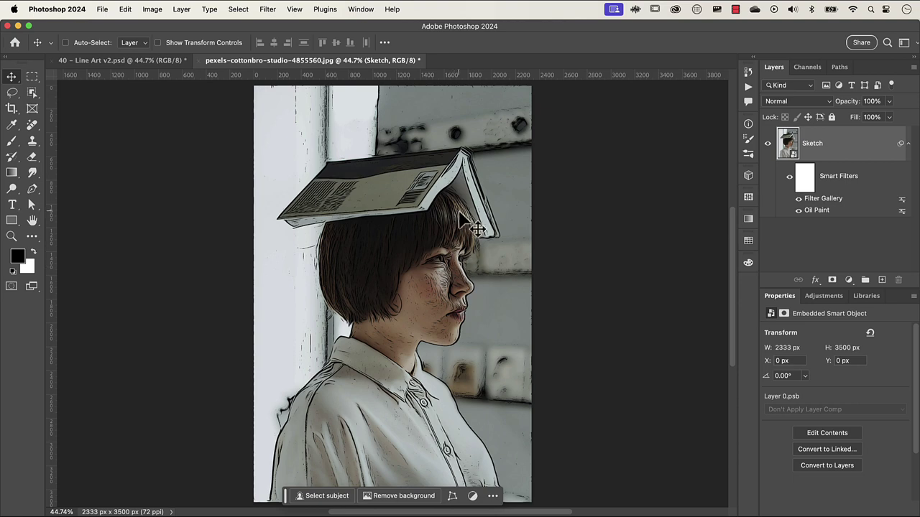
scroll(440, 306, up, 3)
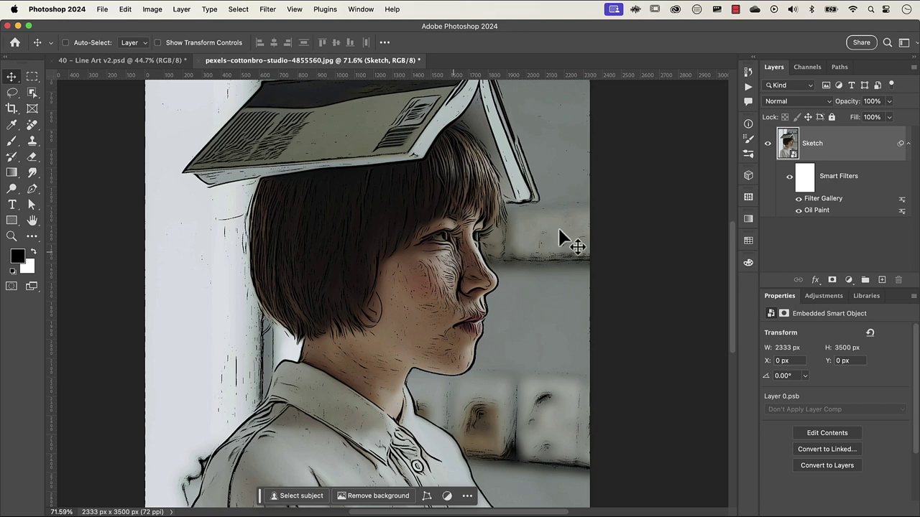
- Try masking the filter lines off the woman's cheek with a resized black brush on the smart filter mask, and undo the stroke
click(805, 179)
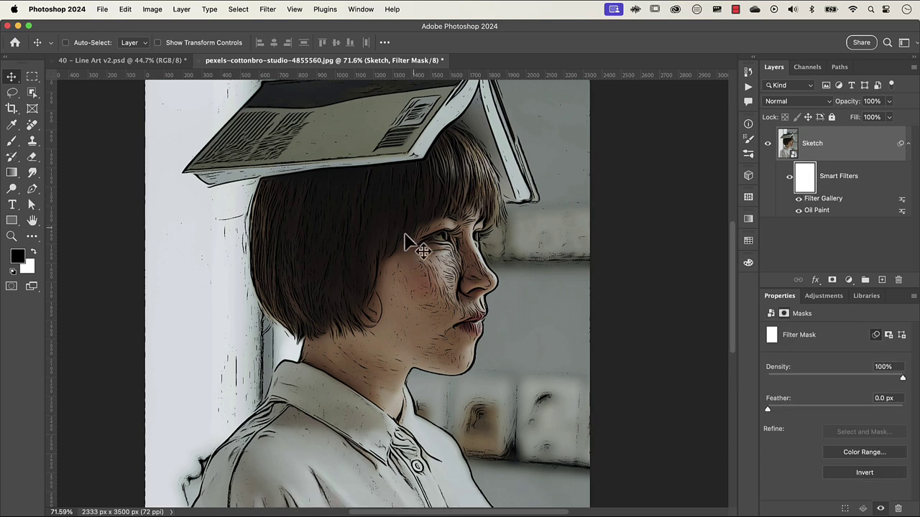
key(b)
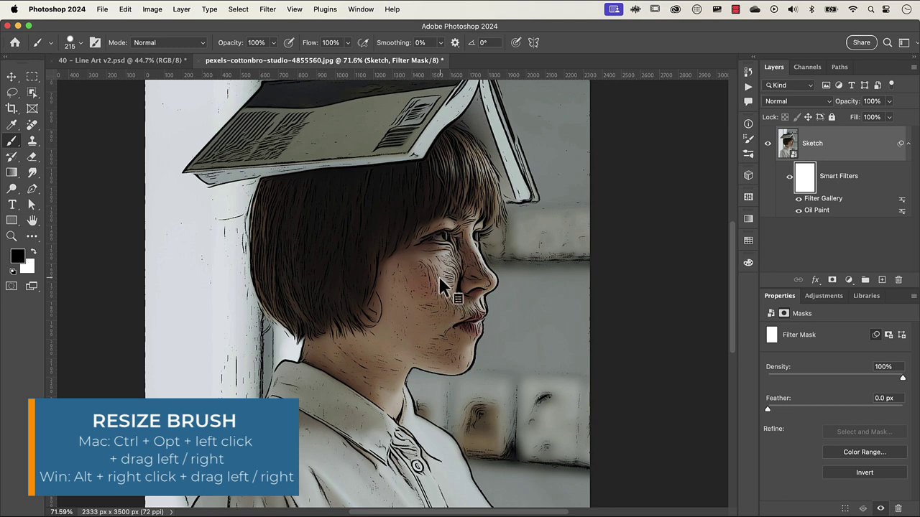
mouse_move(433, 280)
mouse_down()
mouse_move(396, 285)
mouse_move(504, 285)
mouse_move(492, 210)
mouse_move(498, 297)
mouse_up()
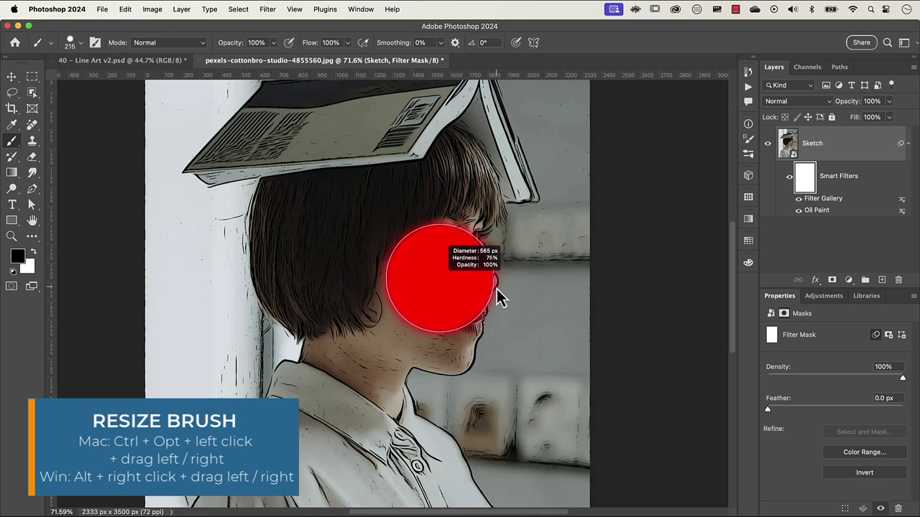
mouse_move(499, 299)
mouse_down()
mouse_move(456, 287)
mouse_move(470, 302)
mouse_move(427, 302)
mouse_move(477, 311)
mouse_move(468, 206)
mouse_move(462, 311)
mouse_move(457, 255)
mouse_move(385, 270)
mouse_move(432, 283)
mouse_move(452, 267)
mouse_move(430, 307)
mouse_up()
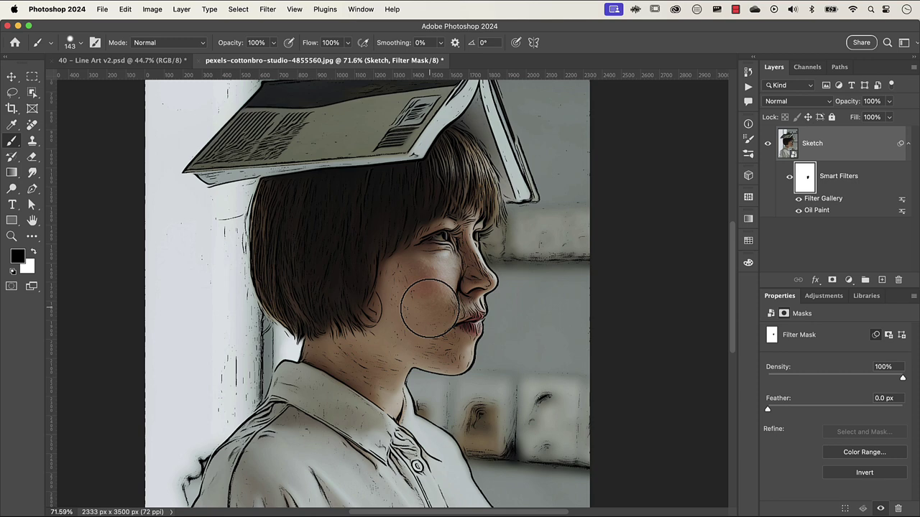
key(super+z)
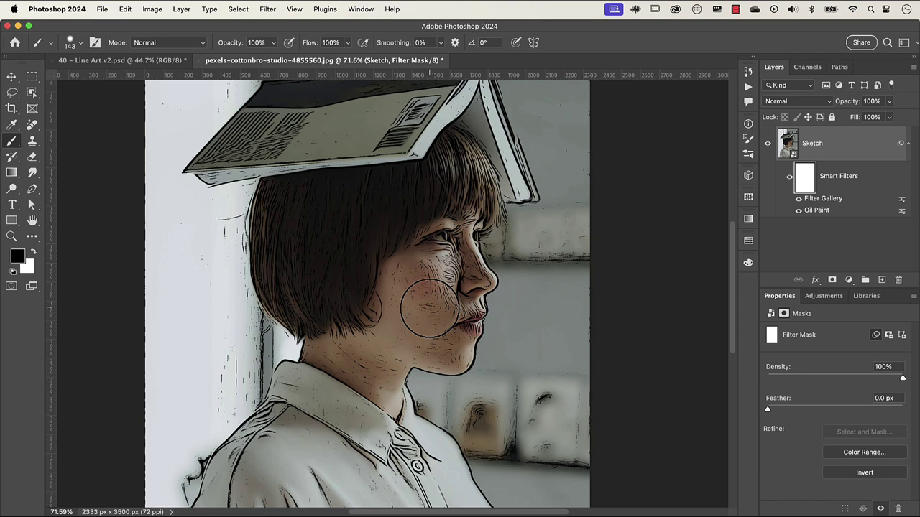
- Add a Threshold adjustment layer above the Sketch layer and set its threshold level to 42
key(super+0)
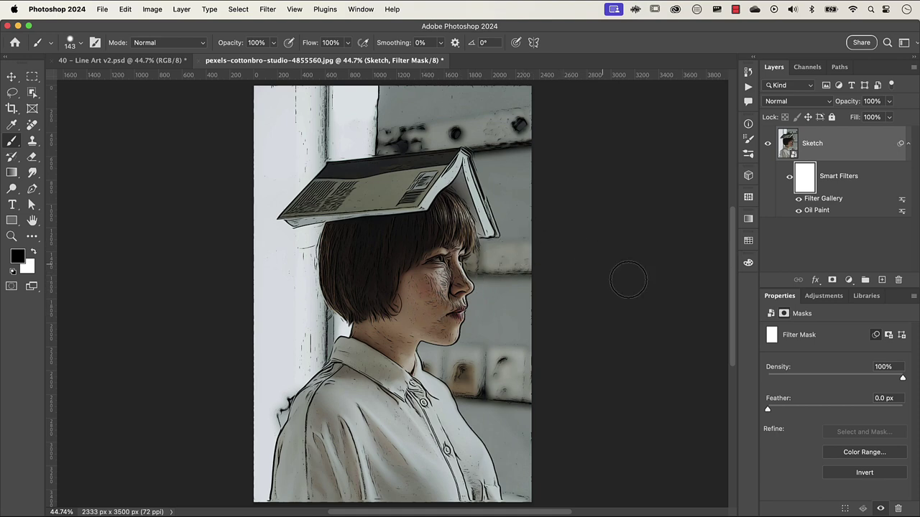
click(849, 280)
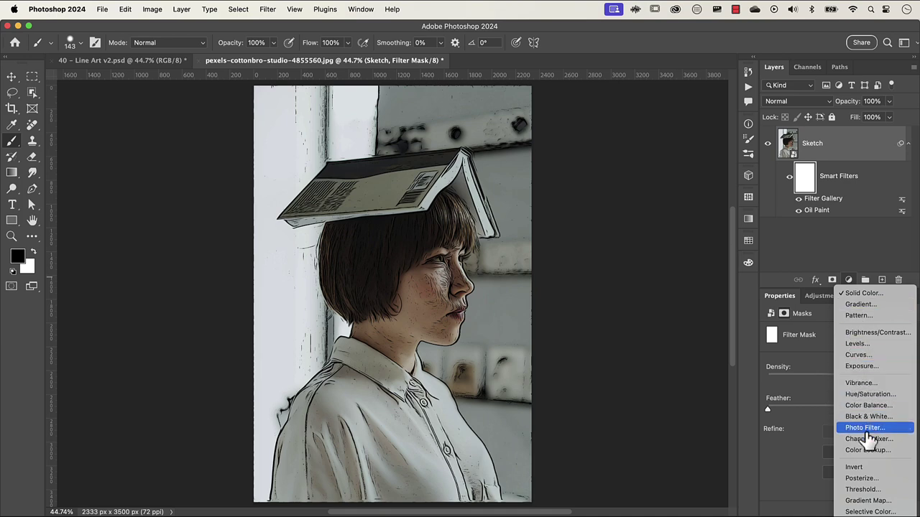
click(865, 491)
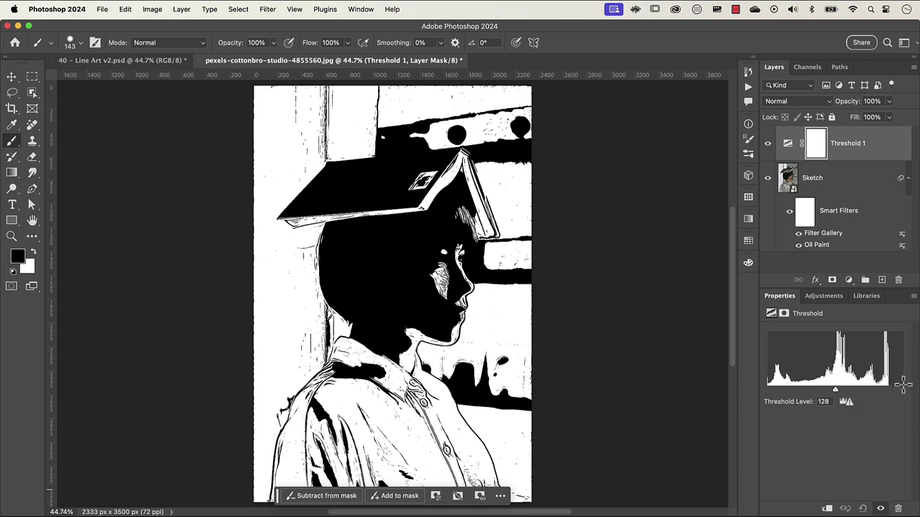
drag(835, 392, 788, 392)
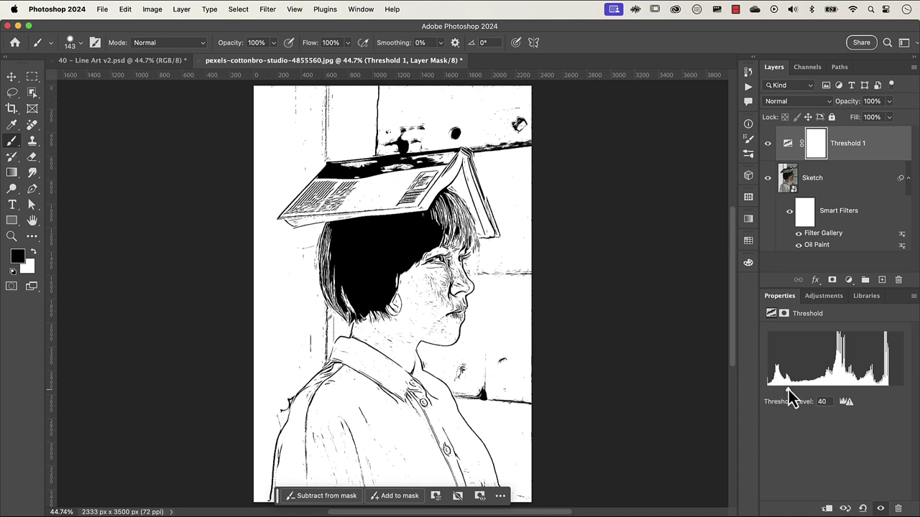
drag(788, 392, 789, 392)
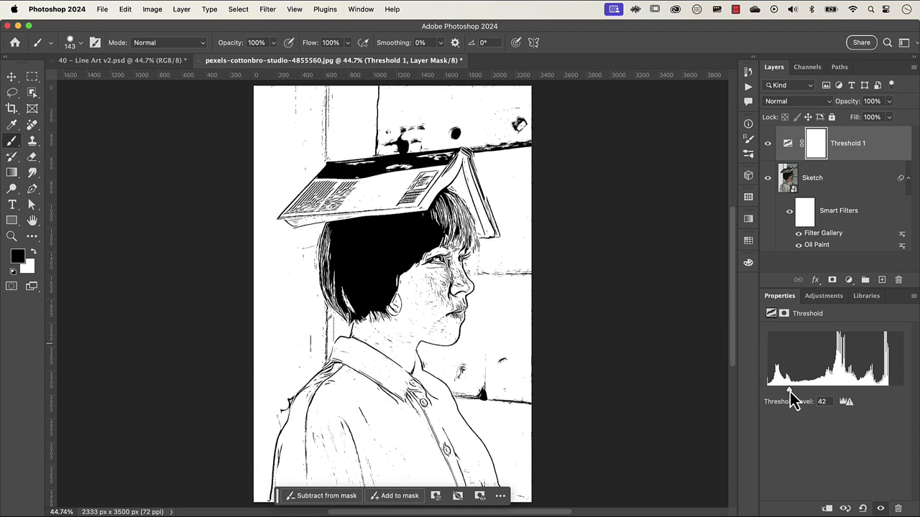
drag(790, 392, 790, 391)
- Group the Threshold 1 and Sketch layers and name the group Sketch
key(super+alt+a)
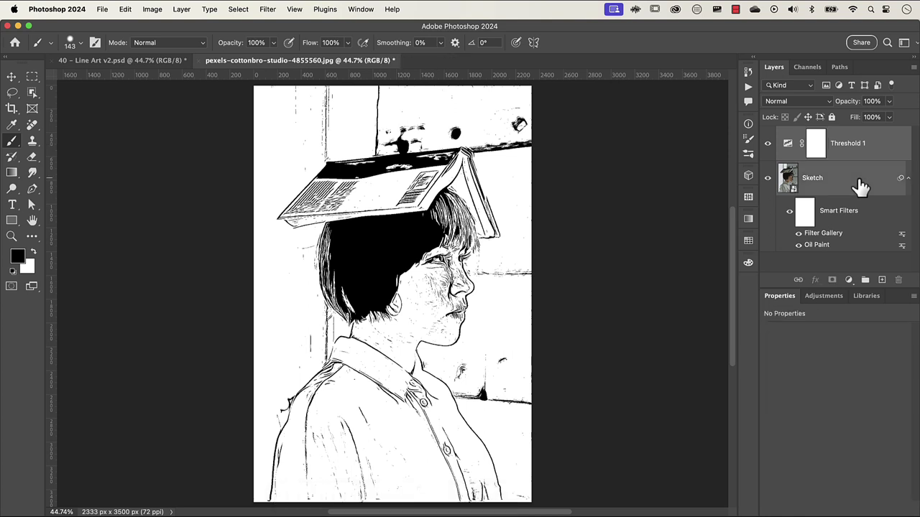
key(super+g)
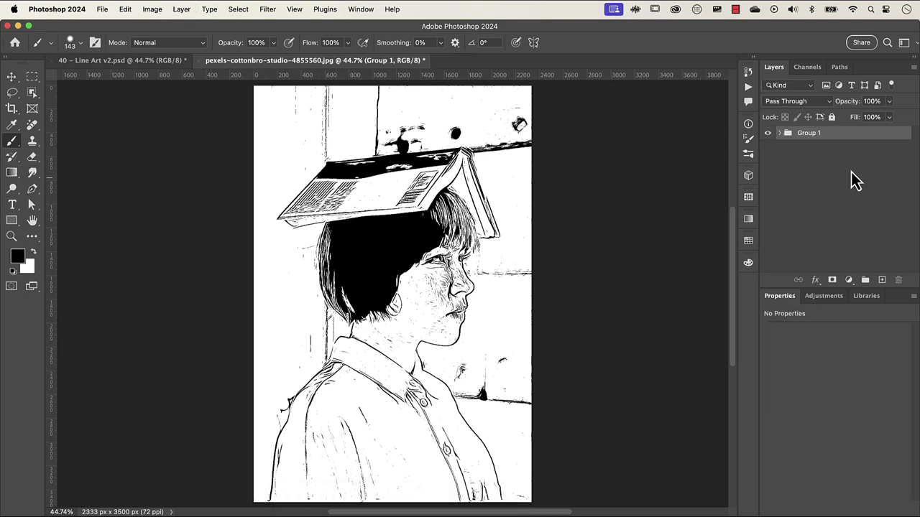
double_click(810, 133)
text(Sketch)
key(Return)
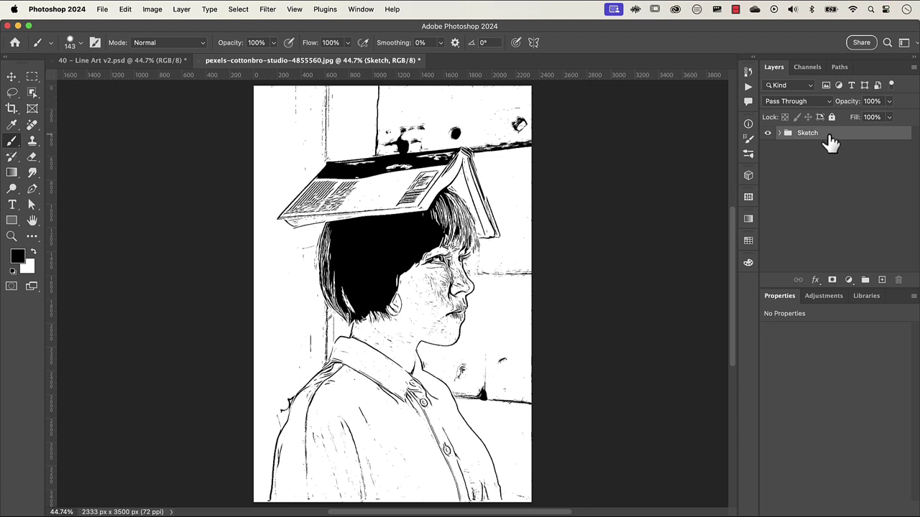
- Hide the Sketch group's white areas by setting the Blend If current-layer white point to 251, and convert the group to a smart object
double_click(882, 141)
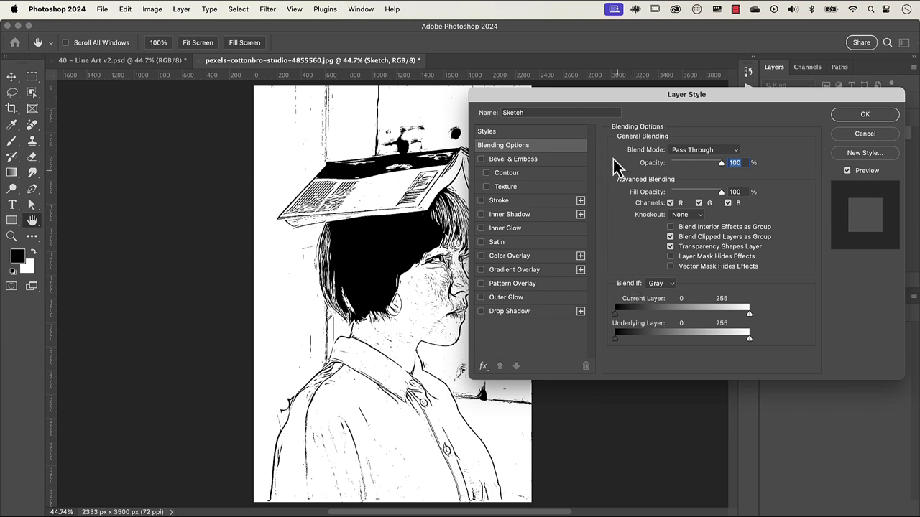
drag(621, 101, 636, 91)
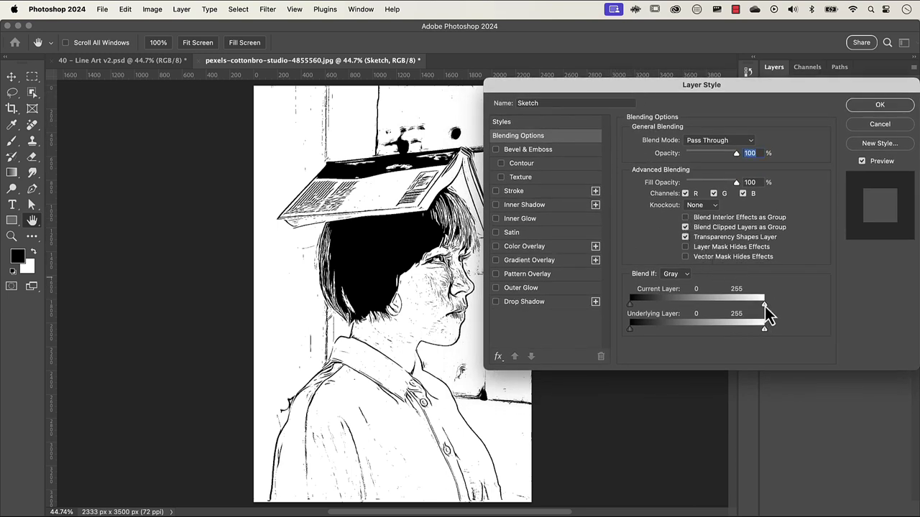
drag(764, 306, 762, 305)
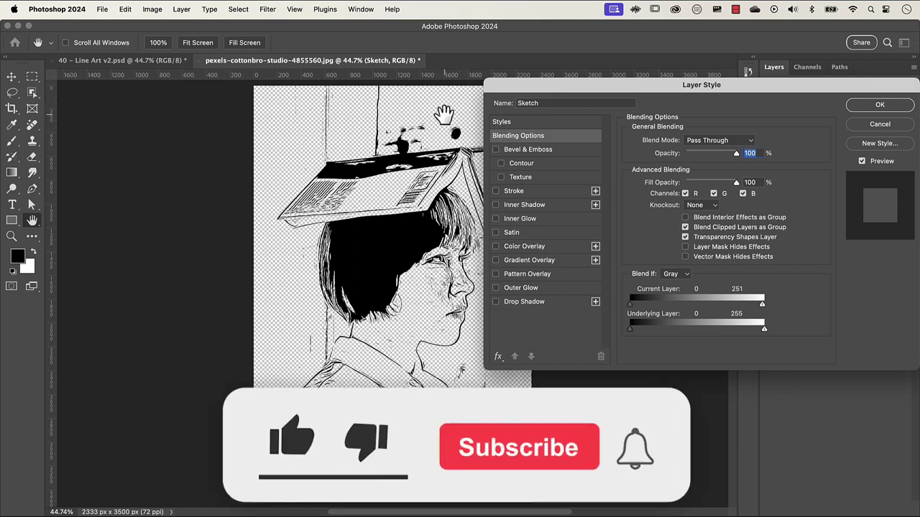
click(852, 108)
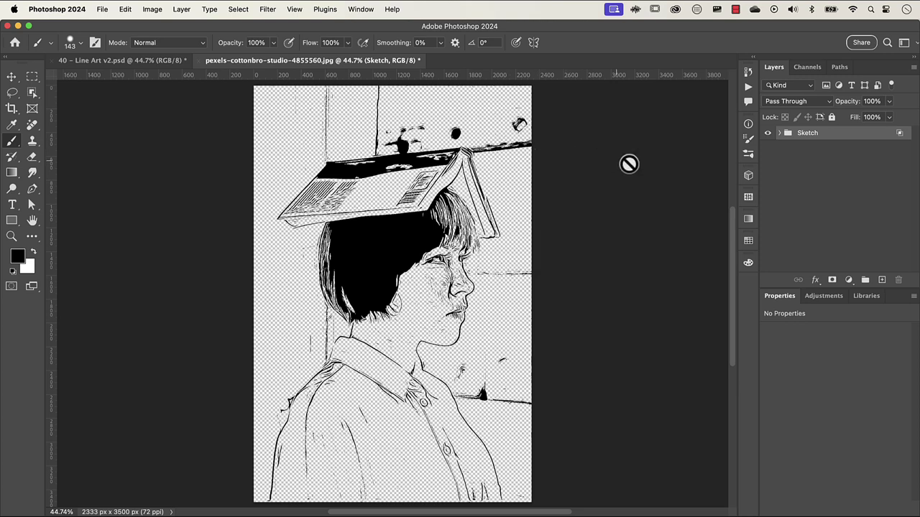
right_click(859, 144)
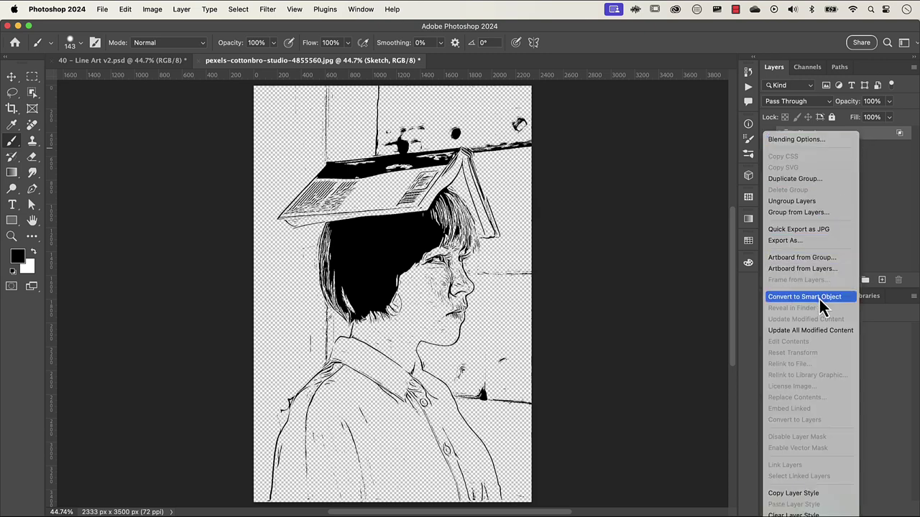
click(823, 305)
- Add a dark red (5f1313) Solid Color fill layer above the Sketch smart object and clip it to the sketch
click(849, 280)
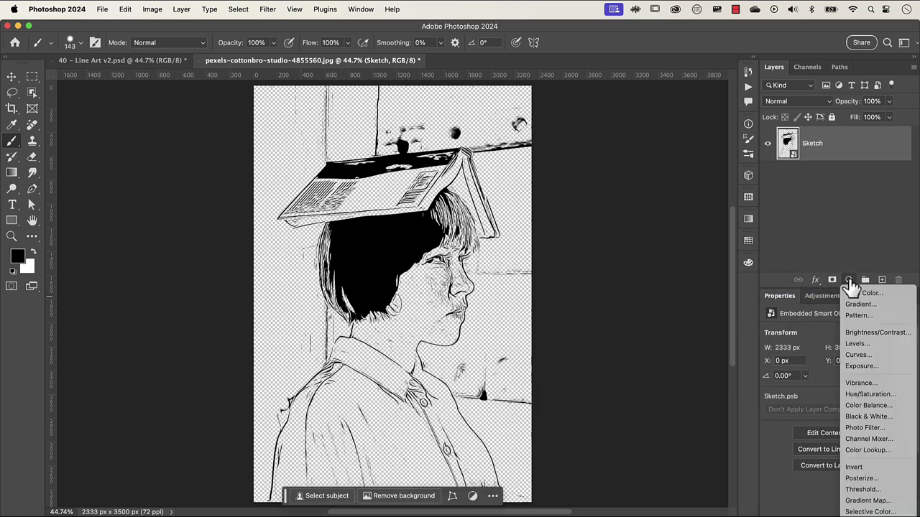
click(859, 291)
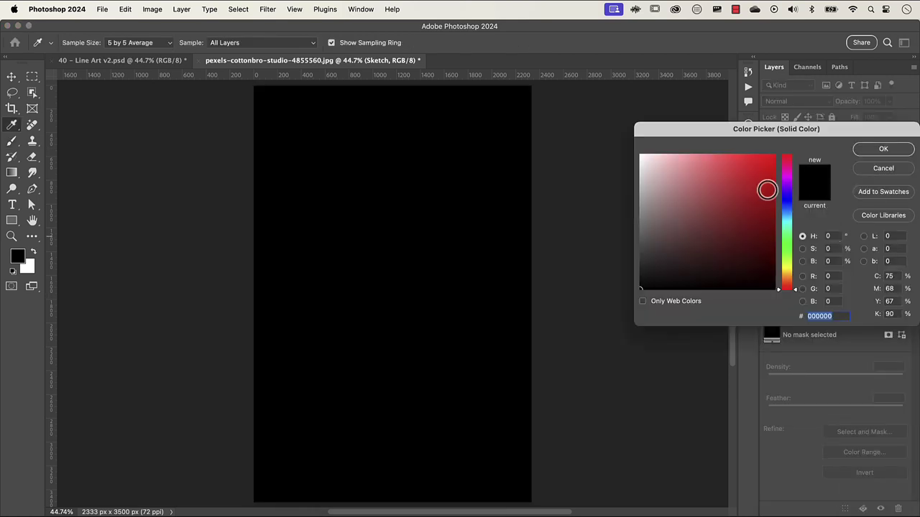
drag(769, 209, 748, 238)
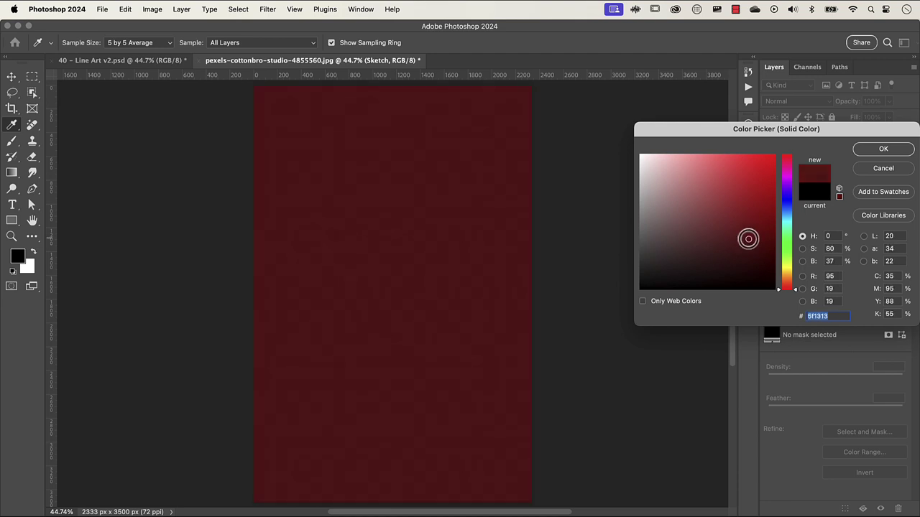
click(870, 151)
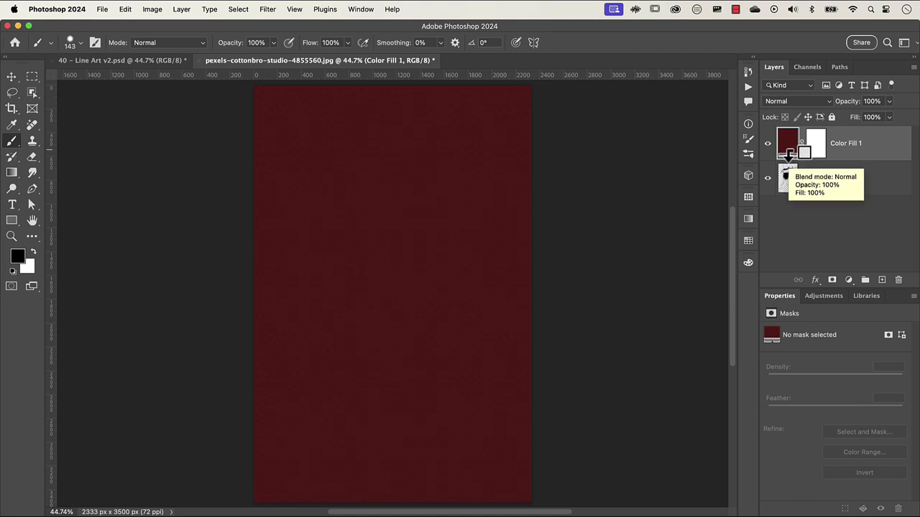
drag(791, 169, 790, 154)
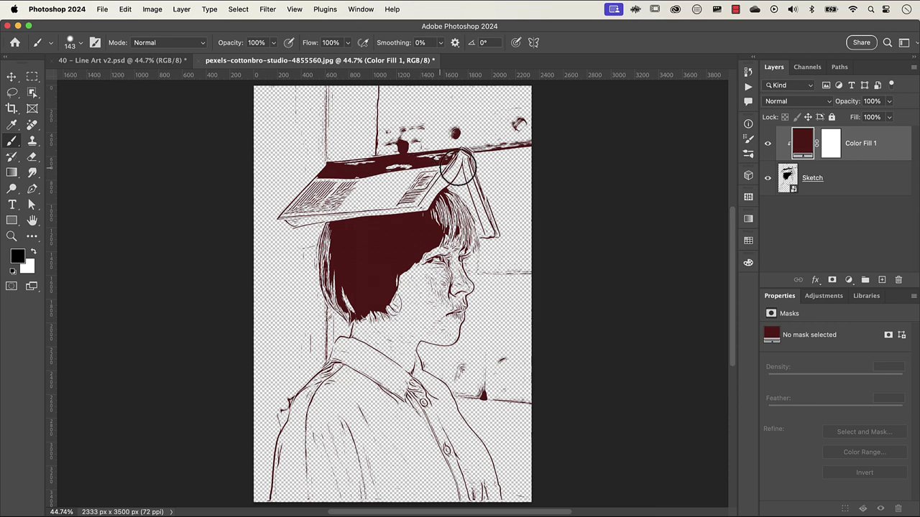
- Change the clipped fill layer's color to dark blue 122850
double_click(803, 144)
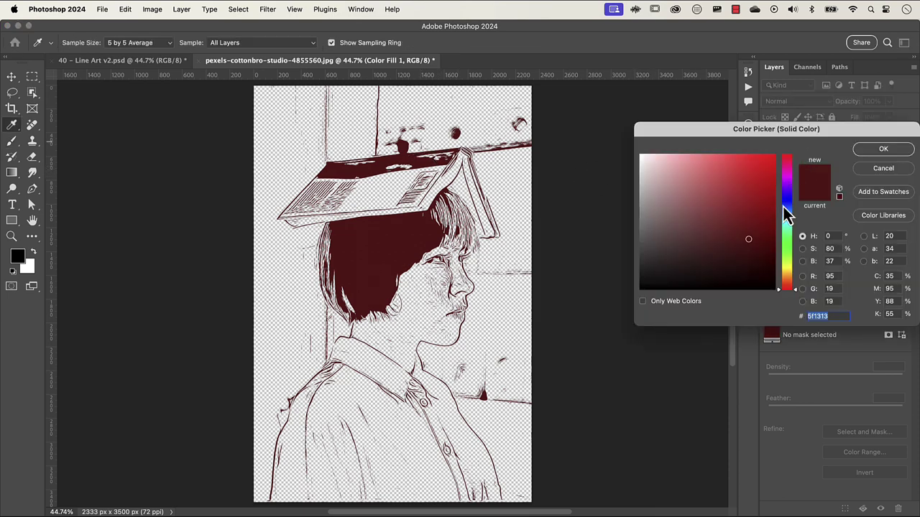
drag(788, 224, 788, 207)
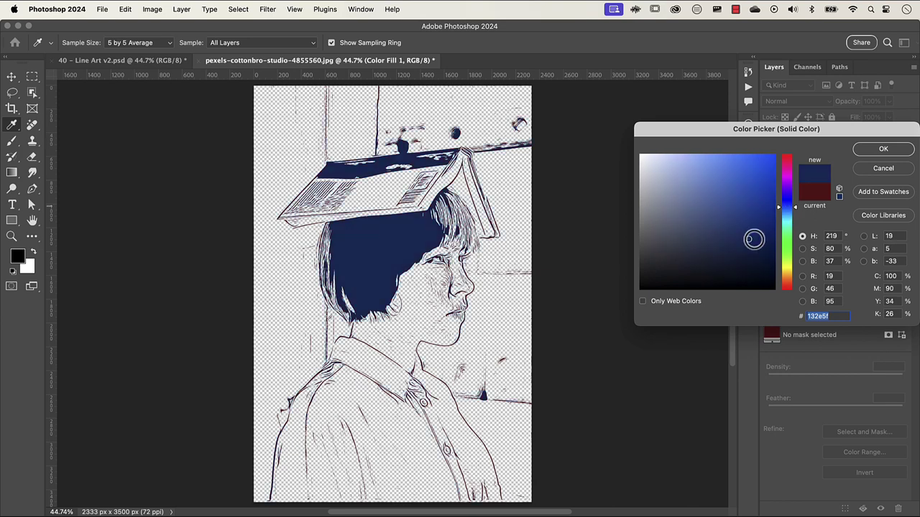
click(746, 245)
drag(745, 245, 744, 247)
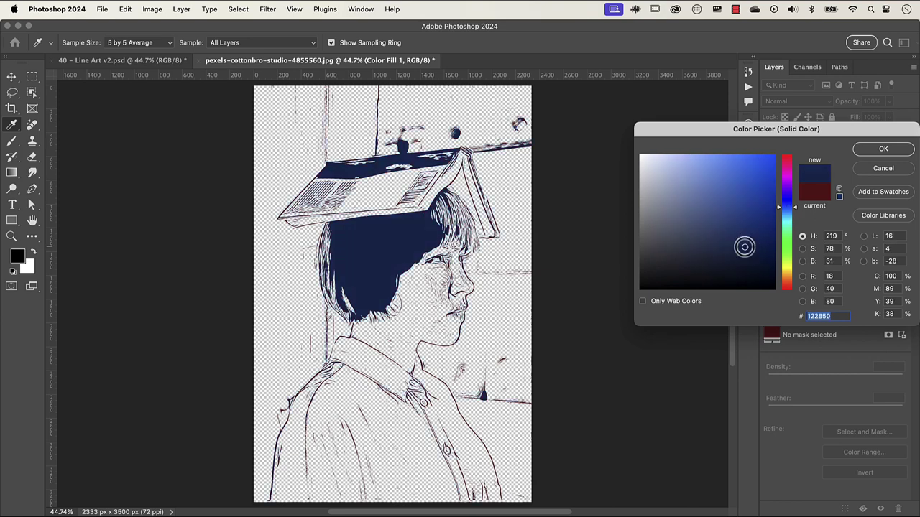
click(869, 151)
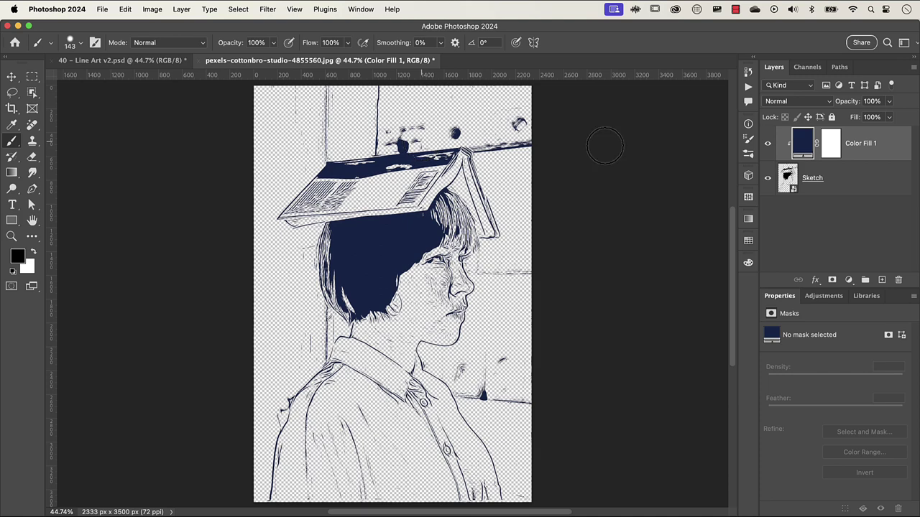
- Group the Color Fill 1 and Sketch layers and name the group Sketch
shift+click(860, 182)
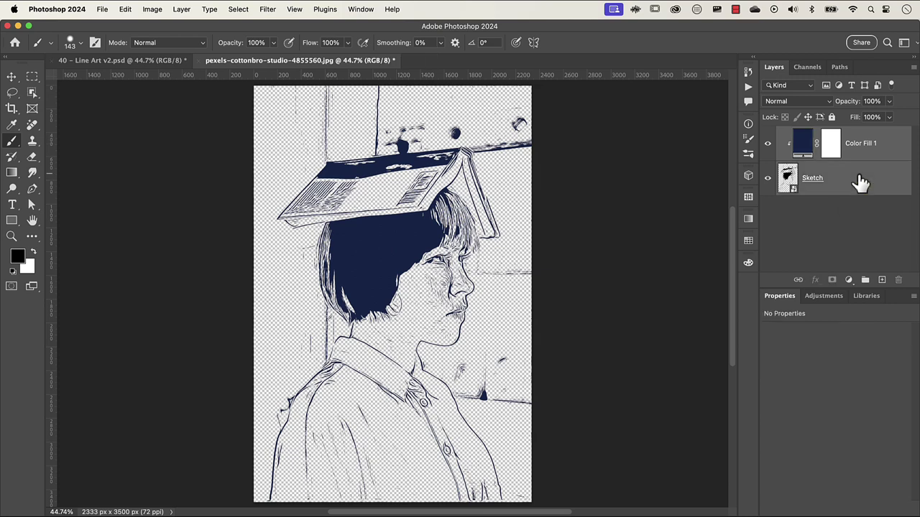
key(super+g)
double_click(815, 134)
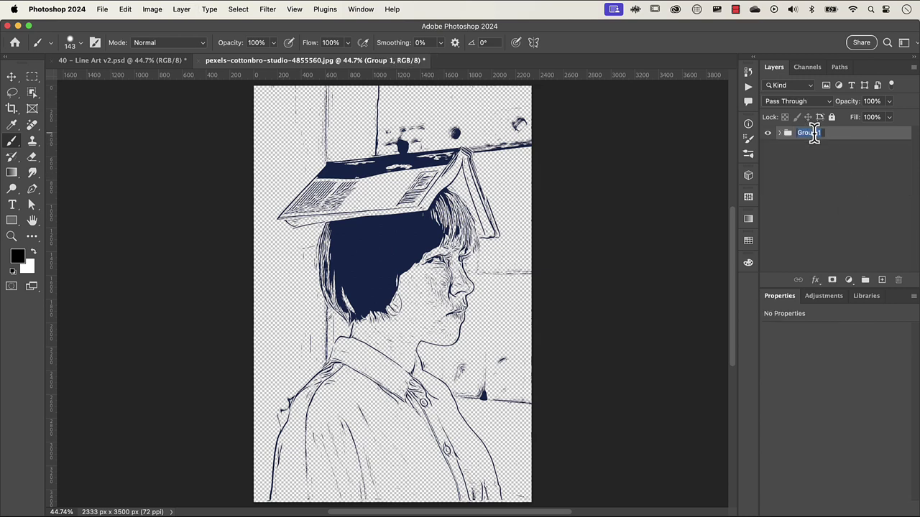
text(Sketch)
key(Return)
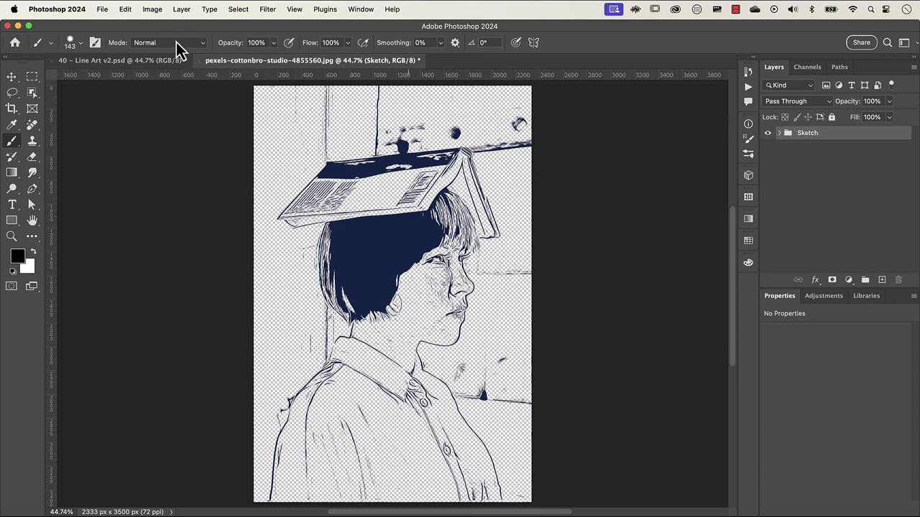
- Place paper-3155438_1920.jpg as an embedded image, rotated 90° and scaled to about 186% to cover the canvas, beneath the Sketch group
click(104, 11)
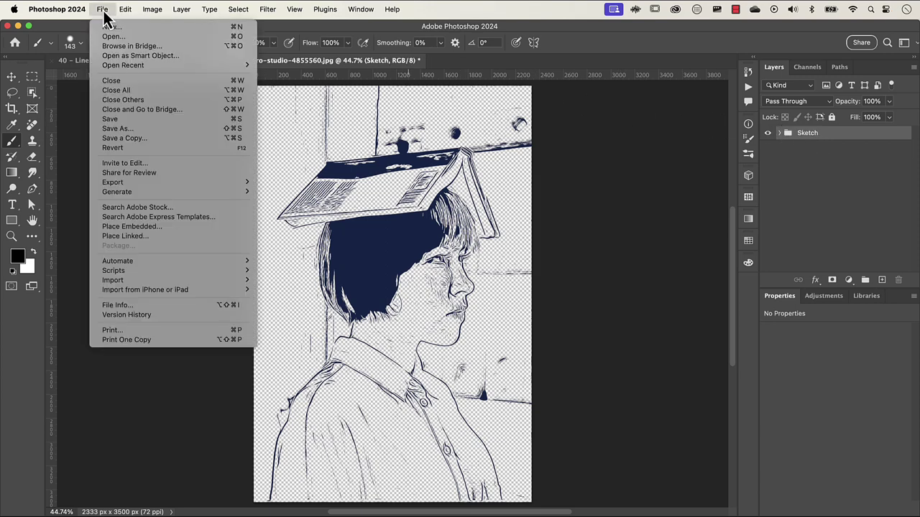
click(132, 229)
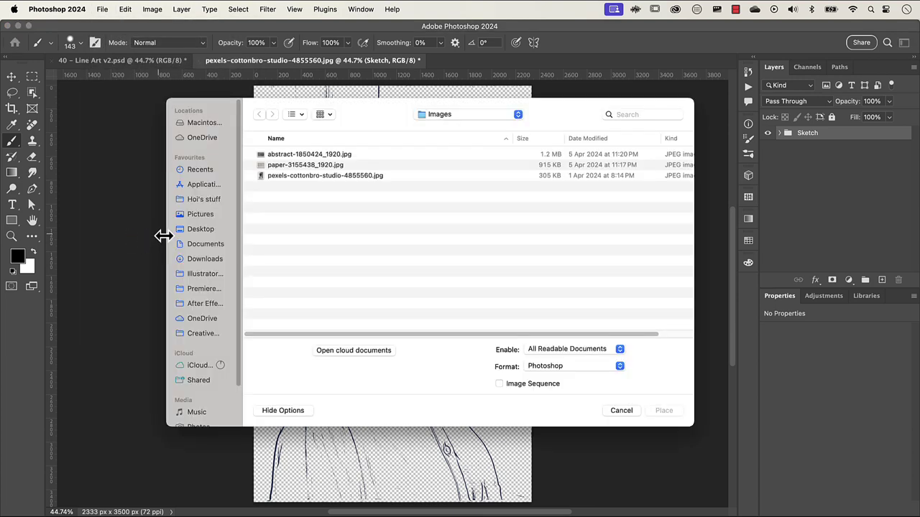
double_click(279, 165)
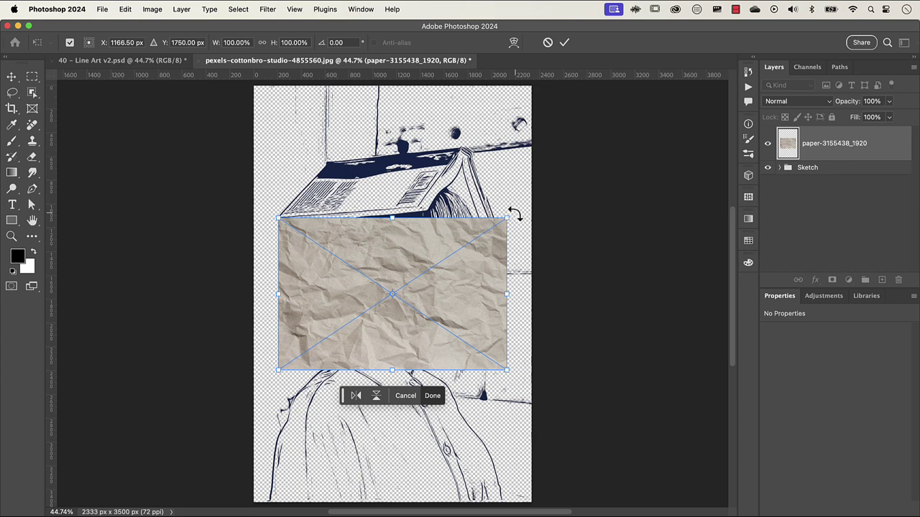
drag(514, 213, 460, 369)
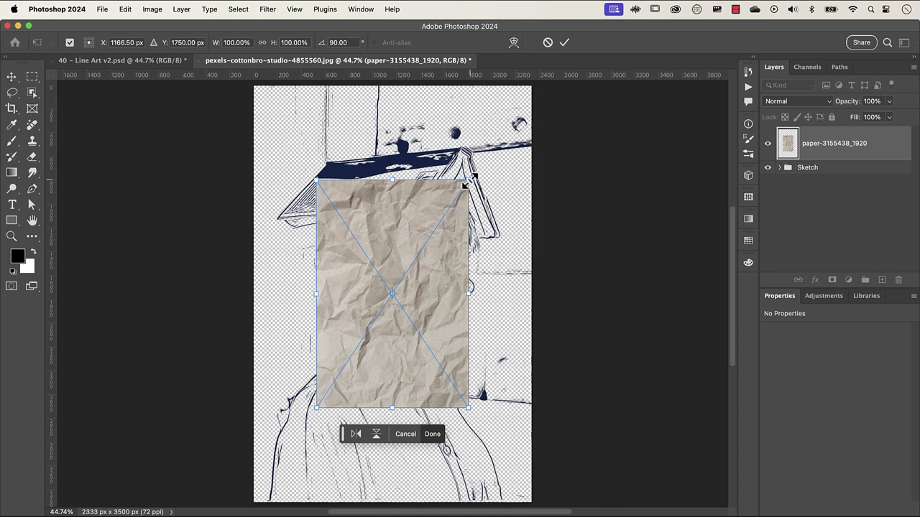
drag(466, 184, 606, 140)
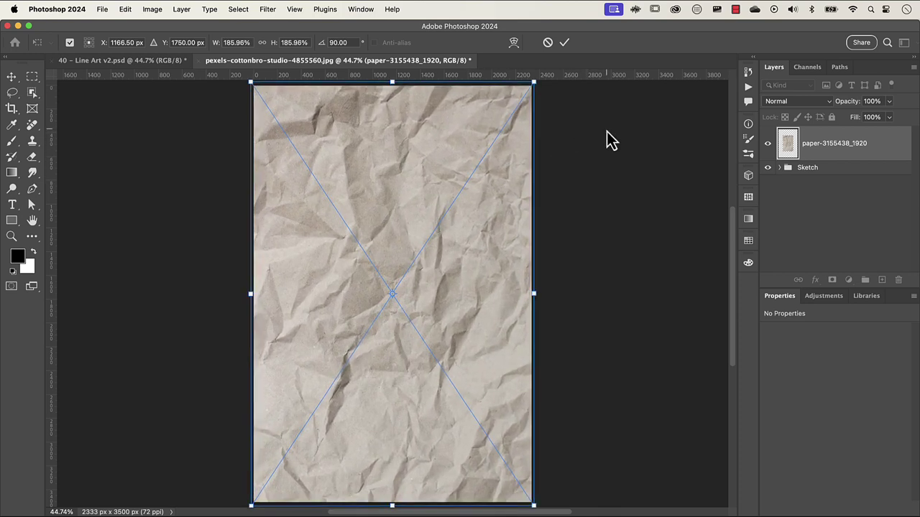
click(566, 45)
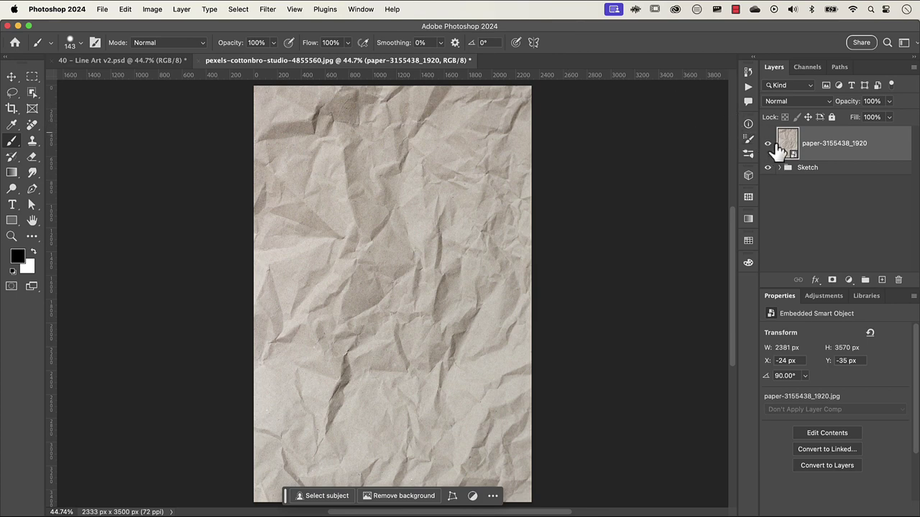
drag(789, 146, 792, 180)
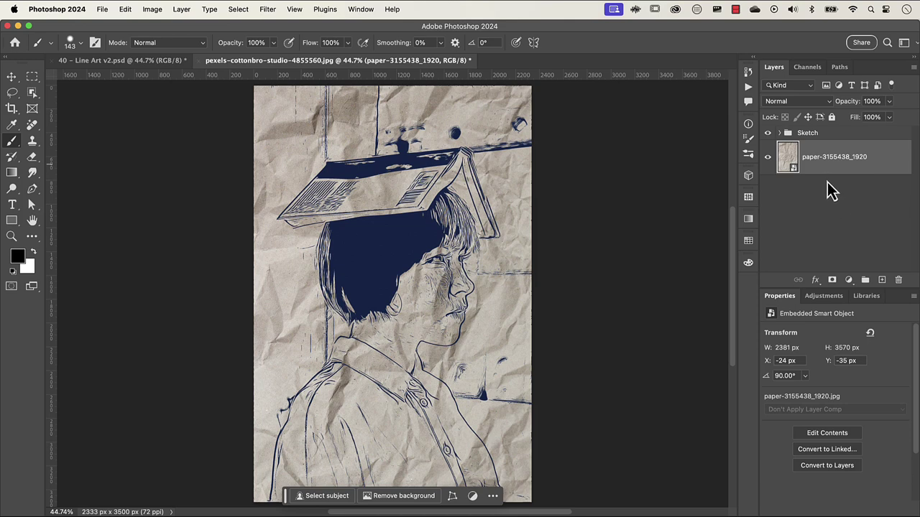
- Duplicate the paper texture layer and set the copy to Multiply blend mode with 80% fill
key(ctrl+j)
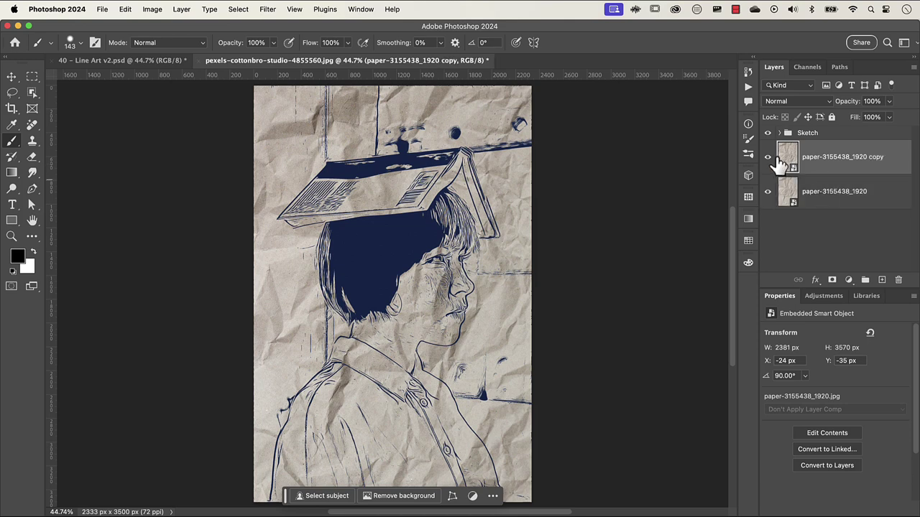
click(789, 105)
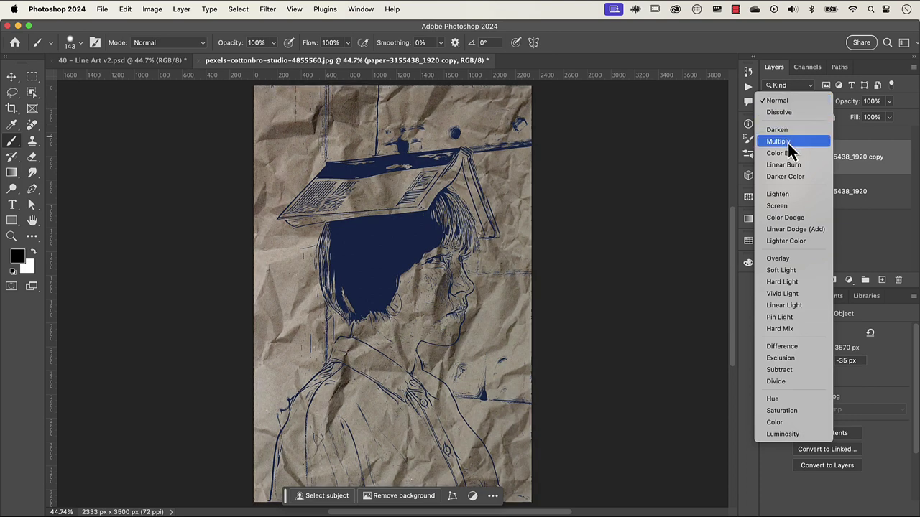
click(788, 143)
drag(855, 127, 851, 124)
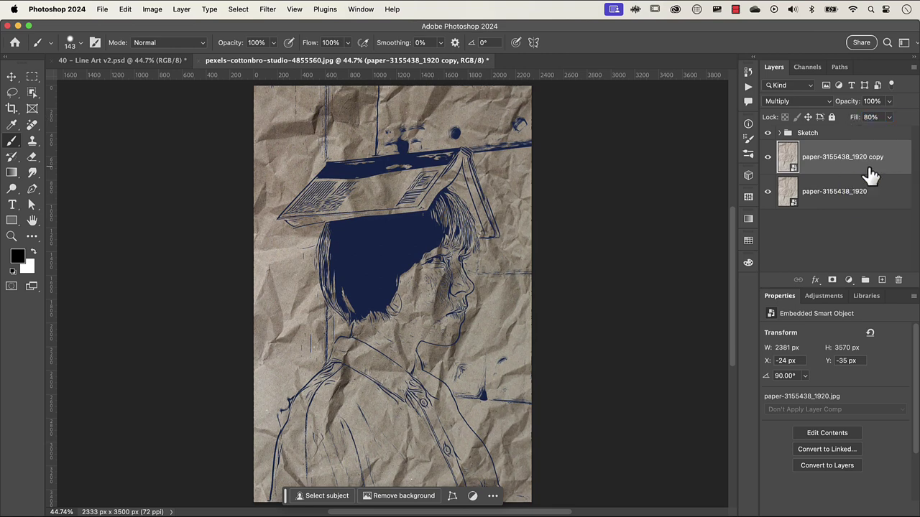
- Group the two paper texture layers and name the group Background
shift+click(874, 194)
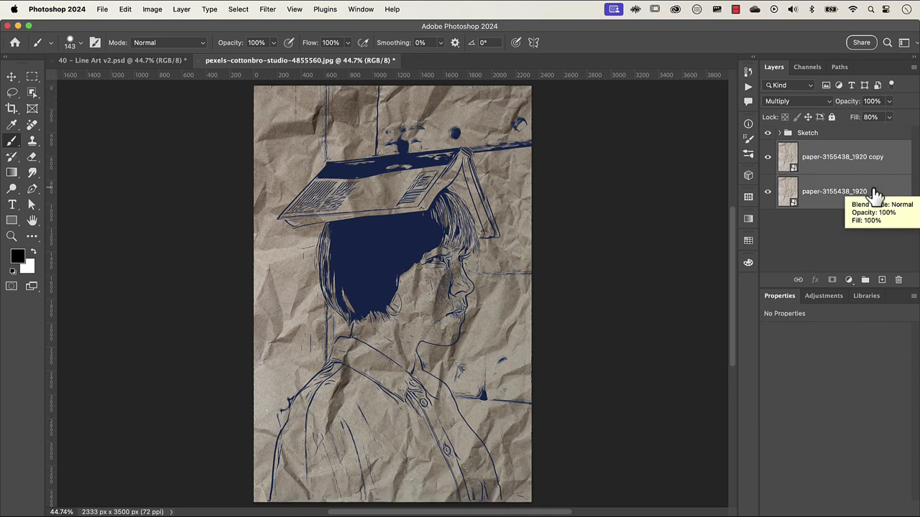
key(super+g)
double_click(810, 146)
text(Background)
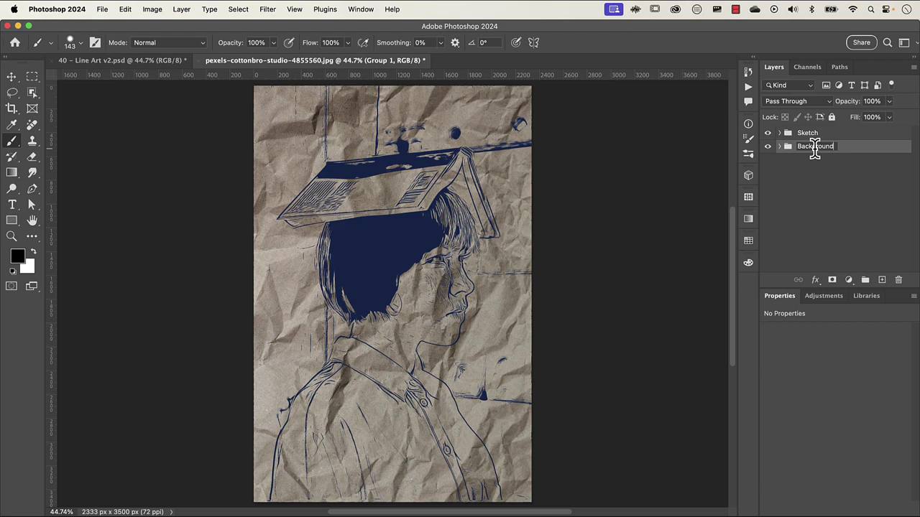
key(Return)
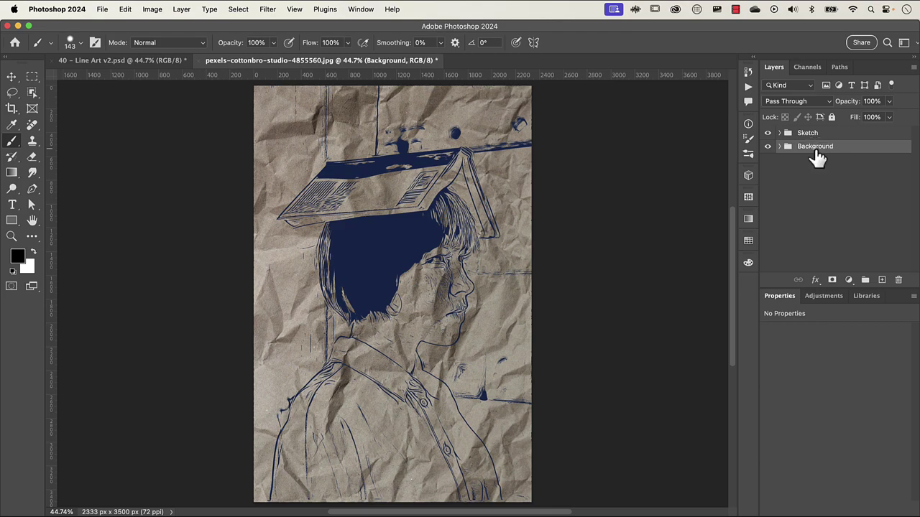
- Look at the finished example in the 40 – Line Art v2.psd document and return to the portrait document
click(115, 62)
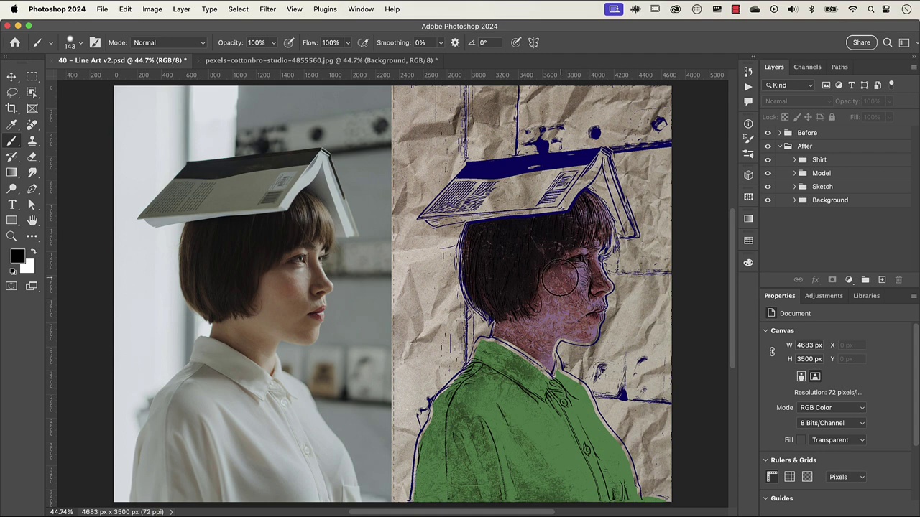
click(327, 63)
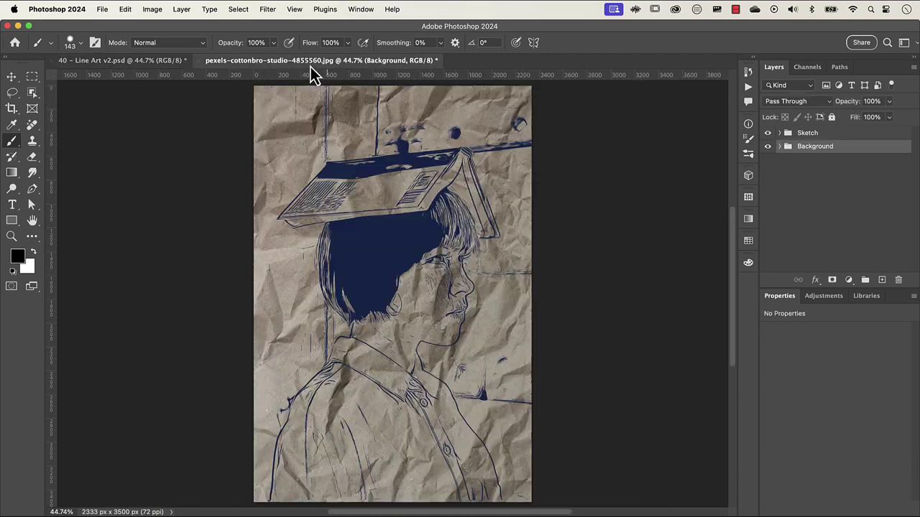
- Copy the filtered Sketch layer from inside the Sketch smart object, close its contents without saving, and paste it above the Sketch group
click(780, 133)
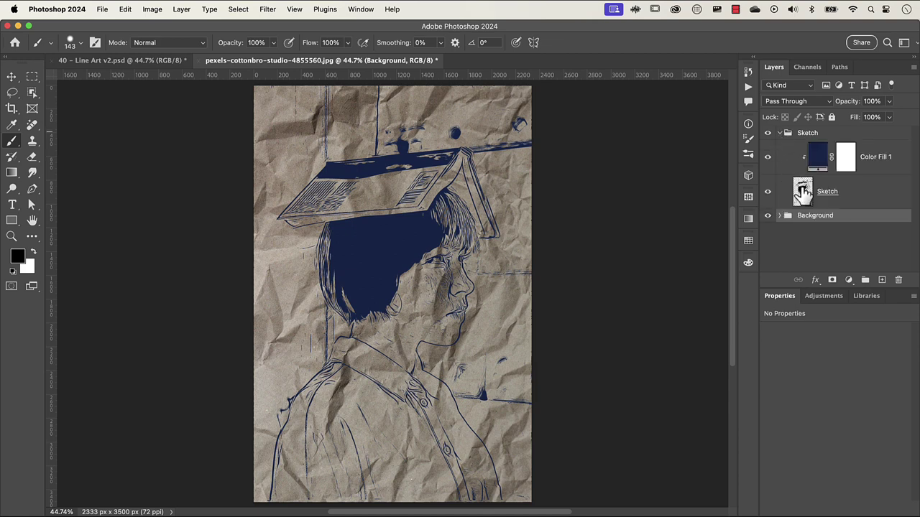
double_click(802, 190)
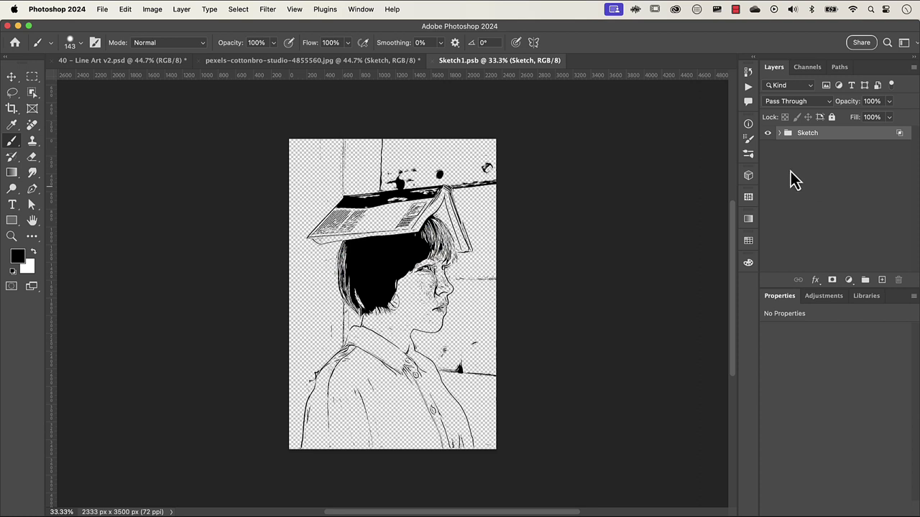
click(780, 133)
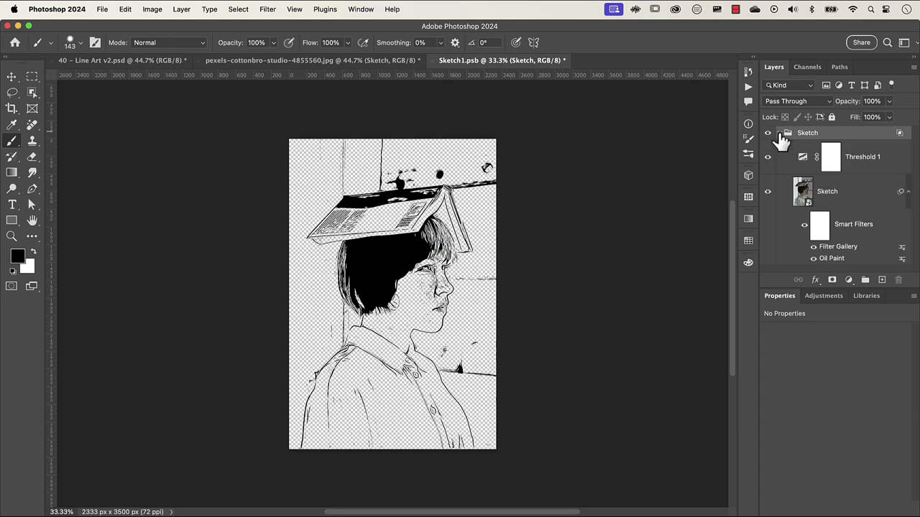
click(805, 193)
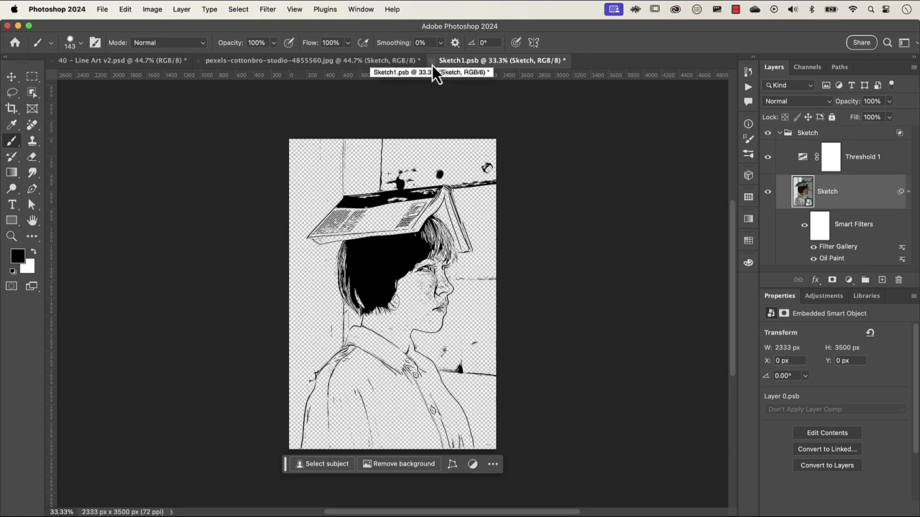
key(super+w)
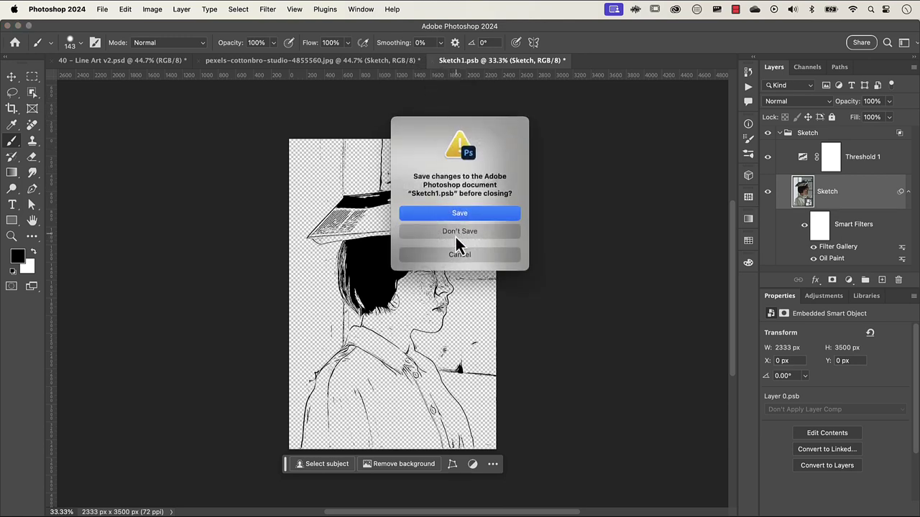
click(455, 232)
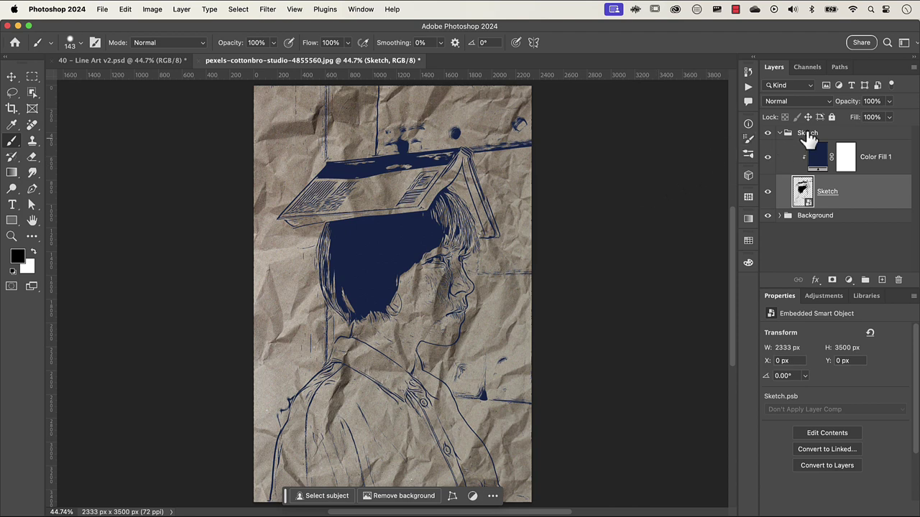
click(825, 139)
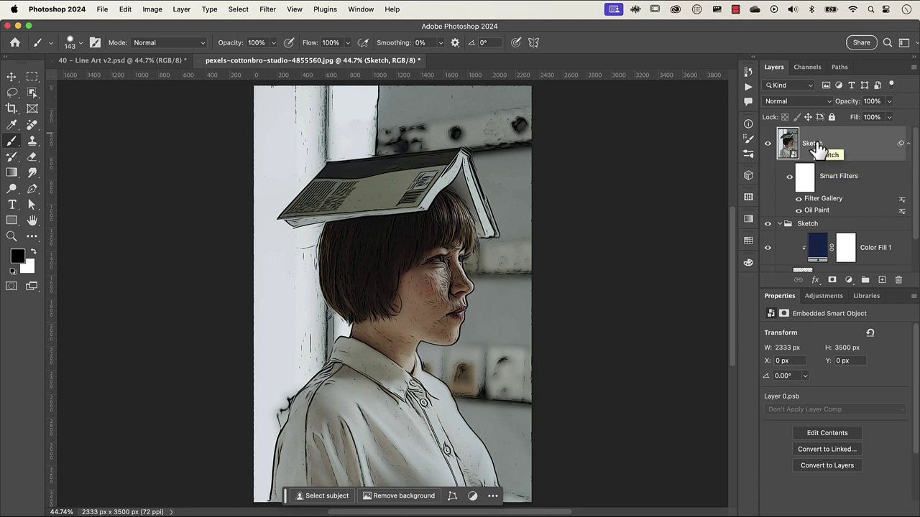
- Rename the pasted portrait layer with the smart filters as Face
double_click(817, 144)
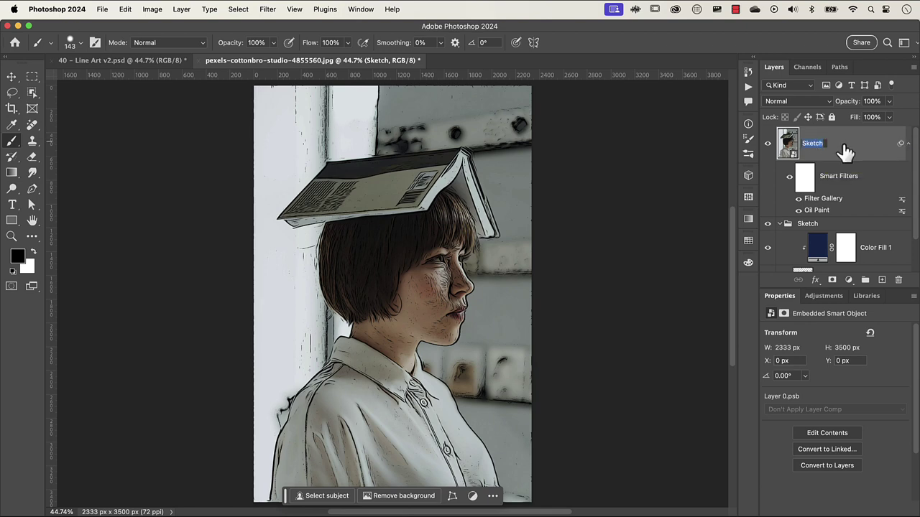
text(Face)
key(Return)
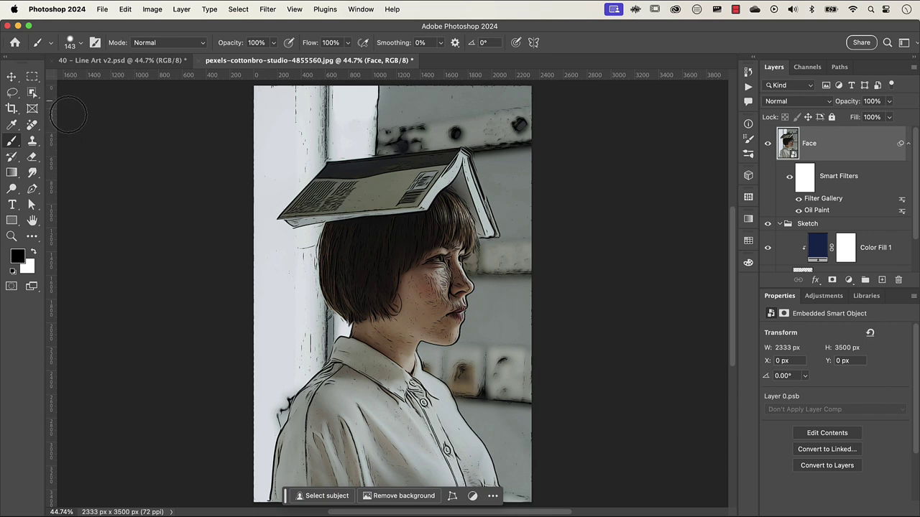
- Select the woman's head and neck with the Object Selection Tool in Lasso mode and mask the Face layer to that selection
click(33, 94)
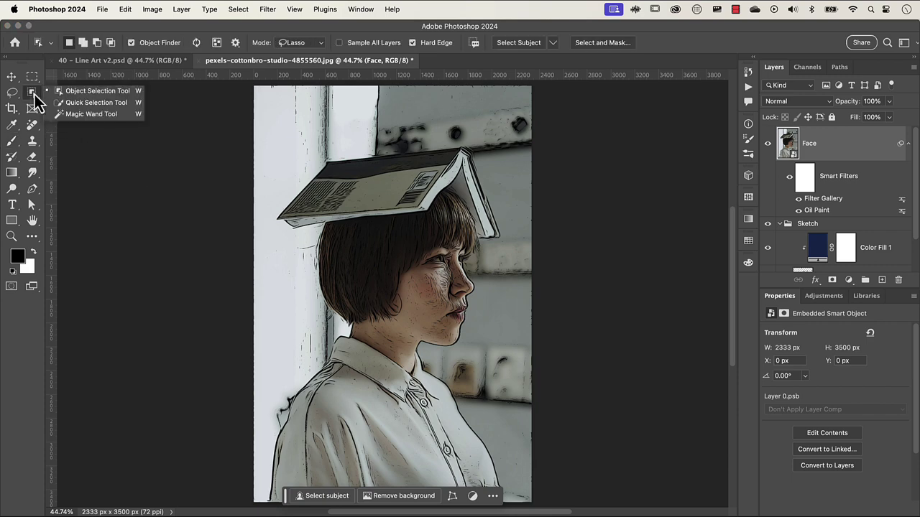
click(63, 91)
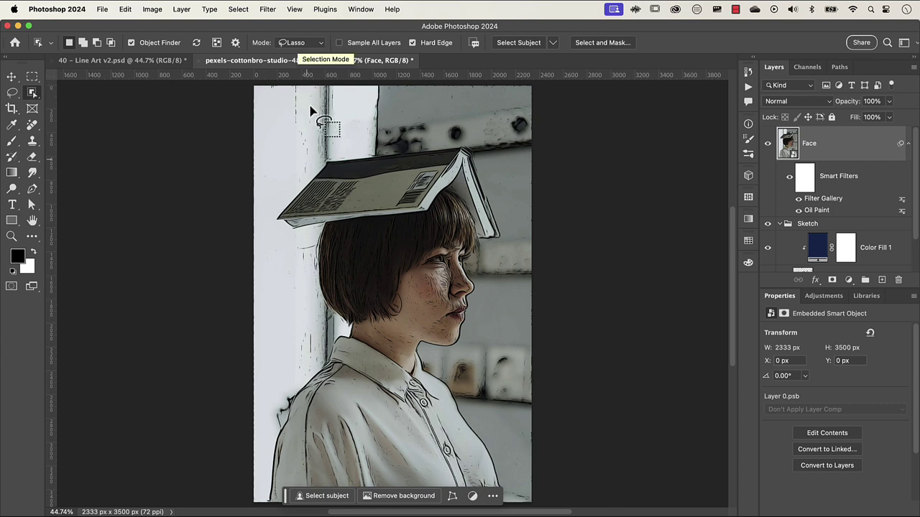
mouse_move(325, 222)
mouse_down()
mouse_move(325, 317)
mouse_move(412, 375)
mouse_move(478, 260)
mouse_move(441, 196)
mouse_move(322, 221)
mouse_up()
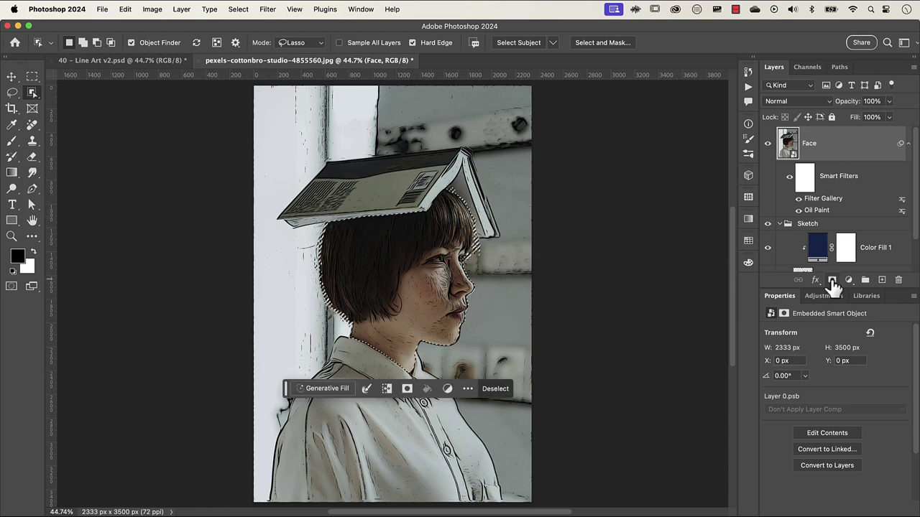
click(832, 280)
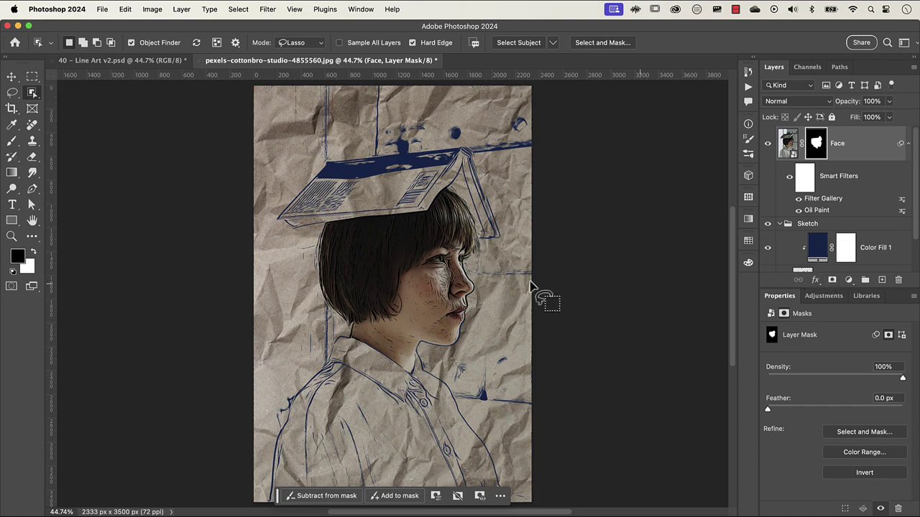
- Shrink the Face layer mask with the Minimum filter, using a radius of 20 pixels and preserving roundness
scroll(451, 304, up, 3)
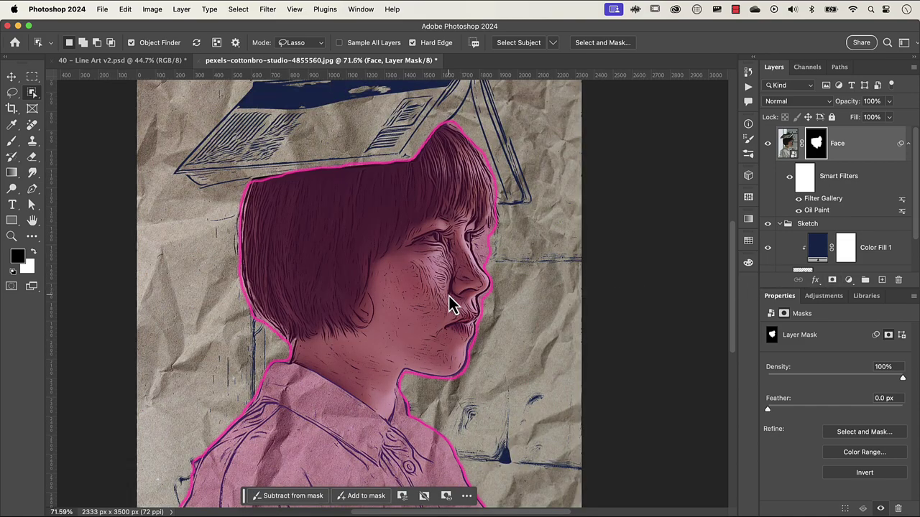
scroll(464, 296, up, 3)
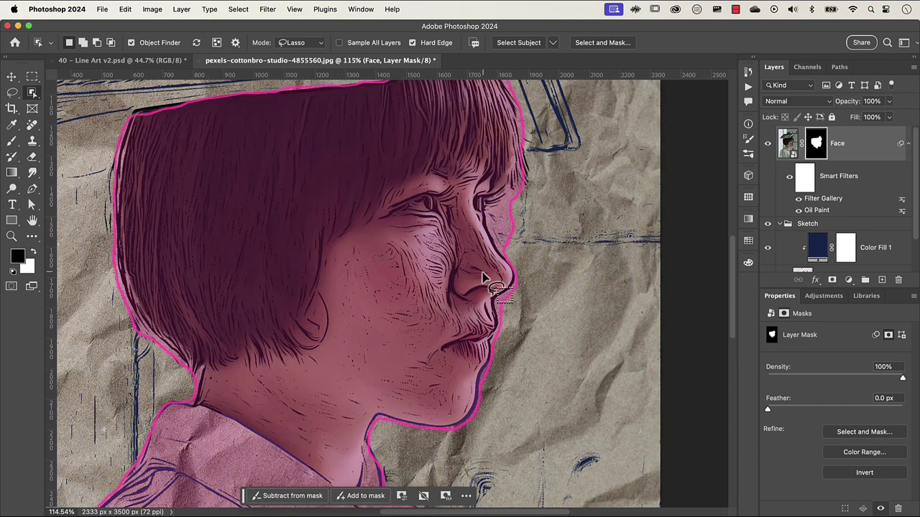
key(v)
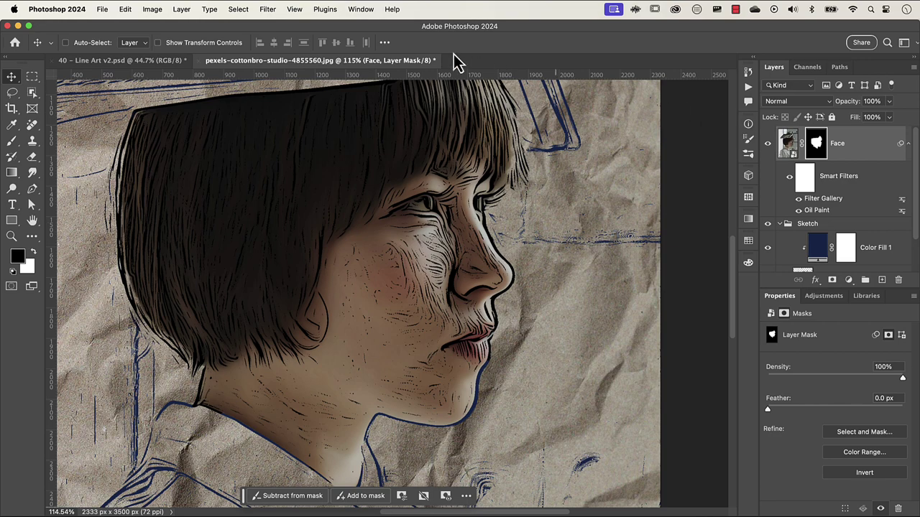
click(271, 11)
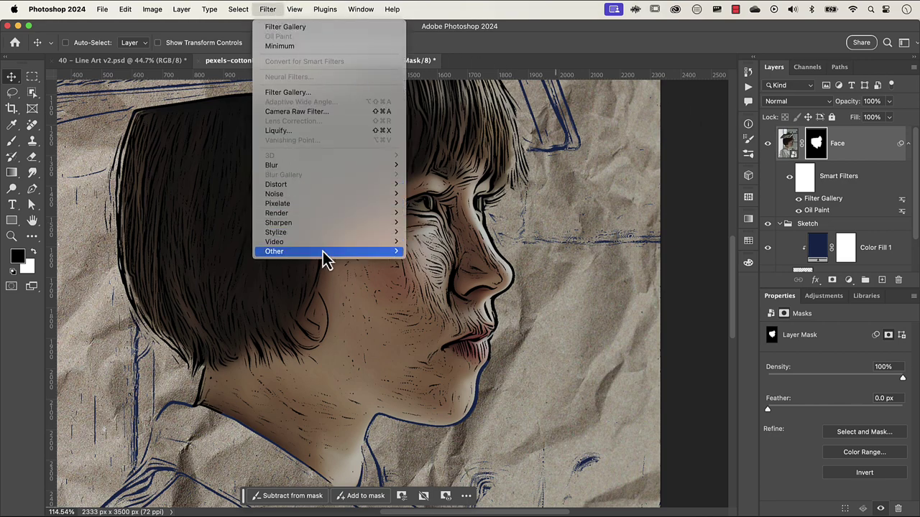
mouse_move(324, 253)
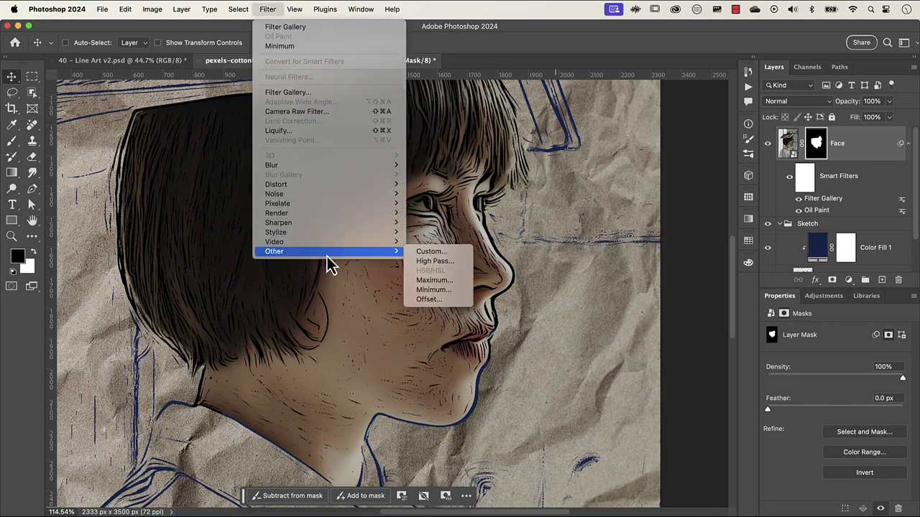
click(434, 291)
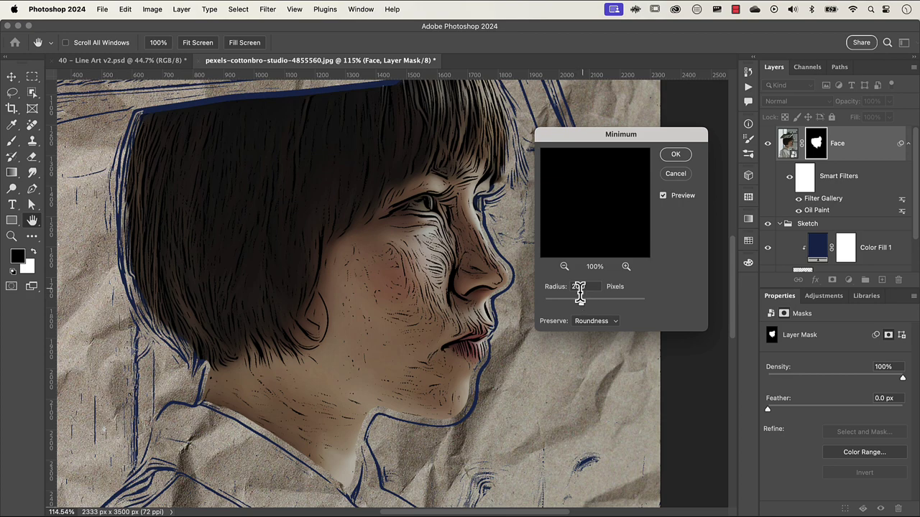
click(587, 321)
click(591, 310)
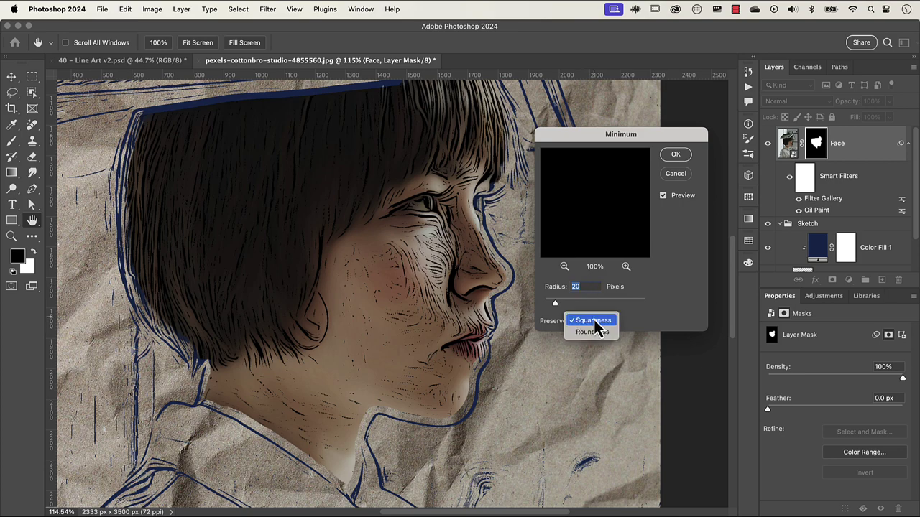
click(591, 332)
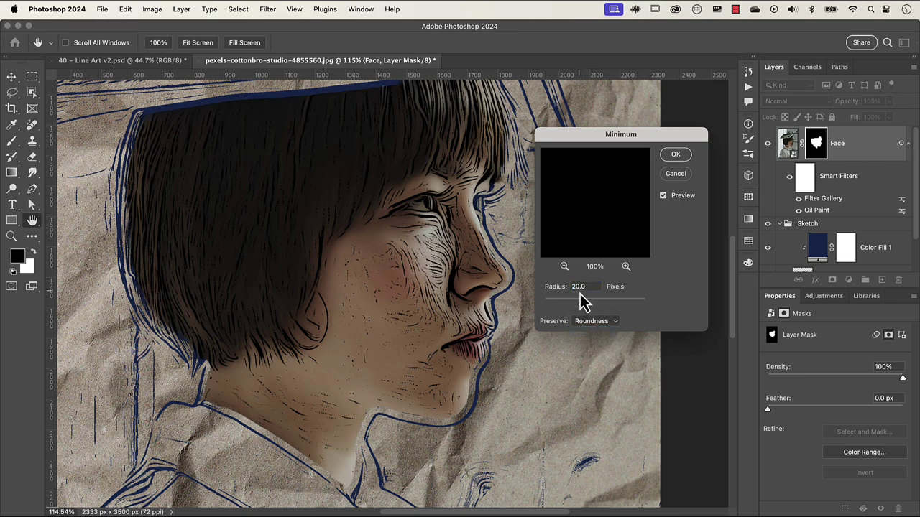
click(678, 156)
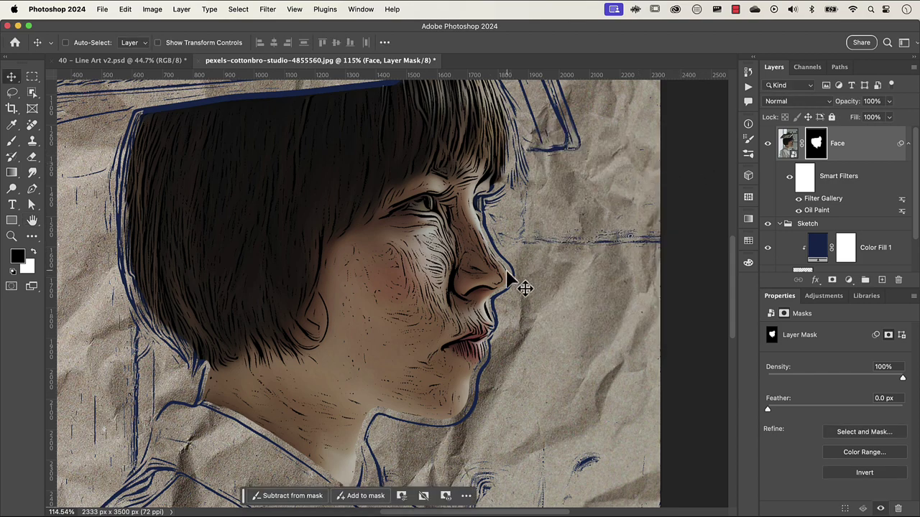
- Place abstract-1850424_1920.jpg as an embedded image above the Face layer, rotated 90° and scaled to about 223% to cover the canvas
key(super+0)
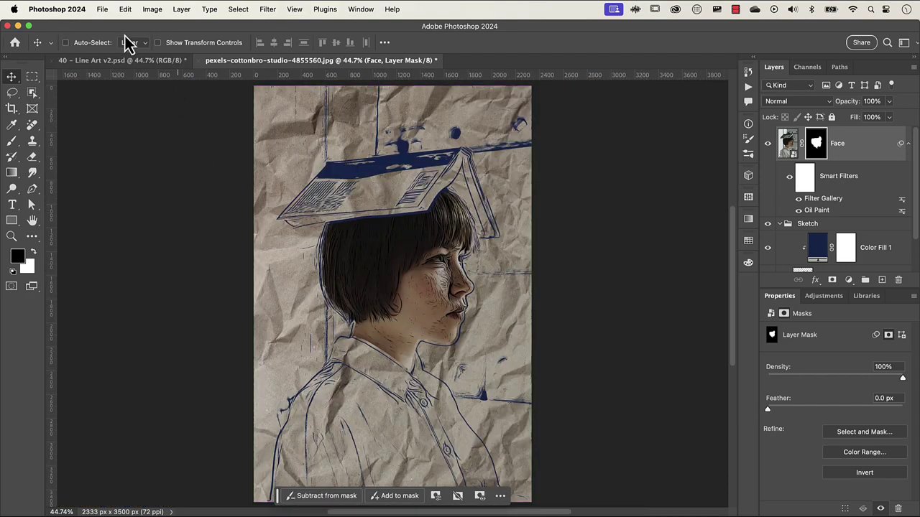
click(99, 13)
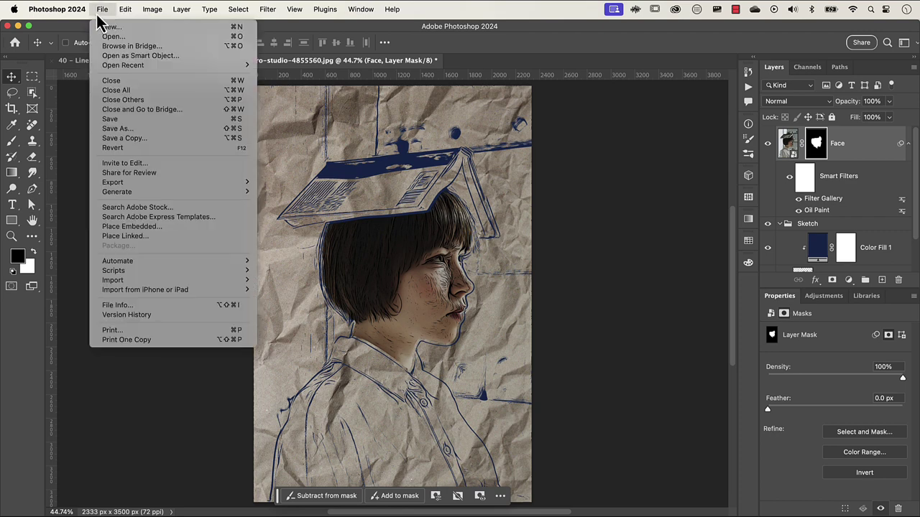
click(154, 229)
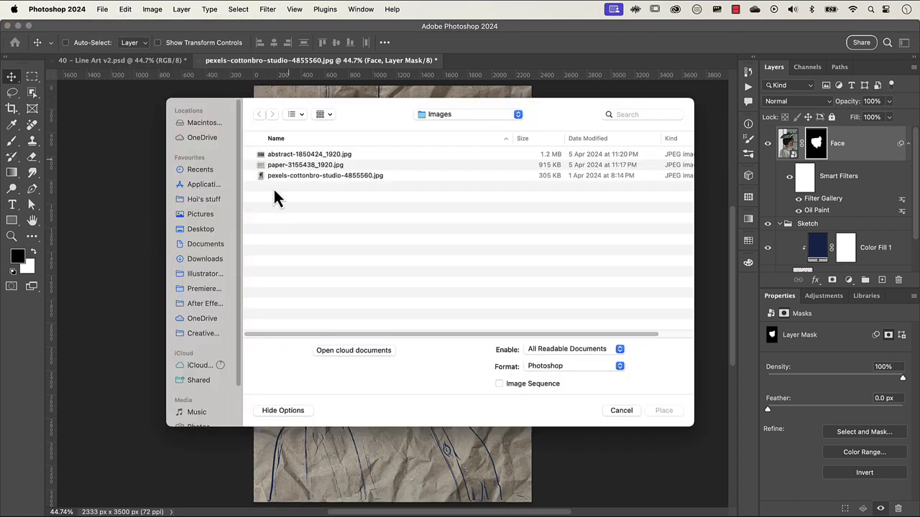
click(278, 158)
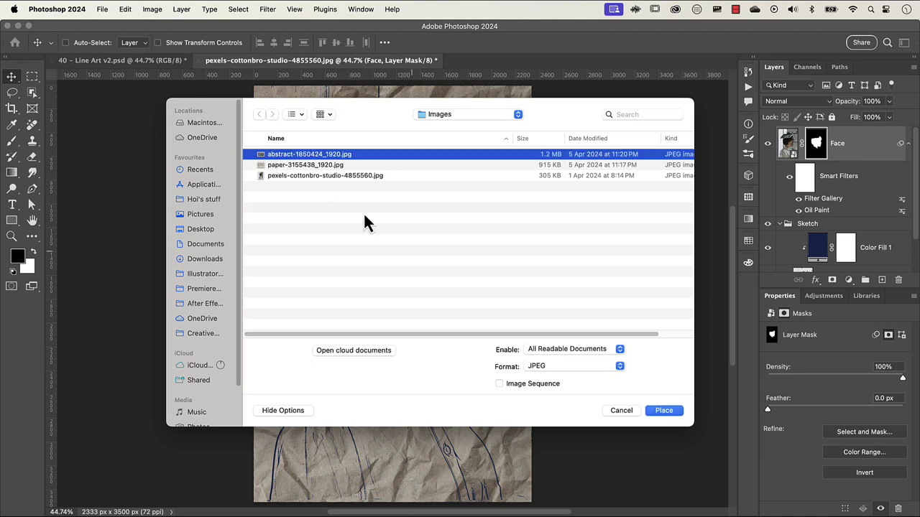
click(667, 412)
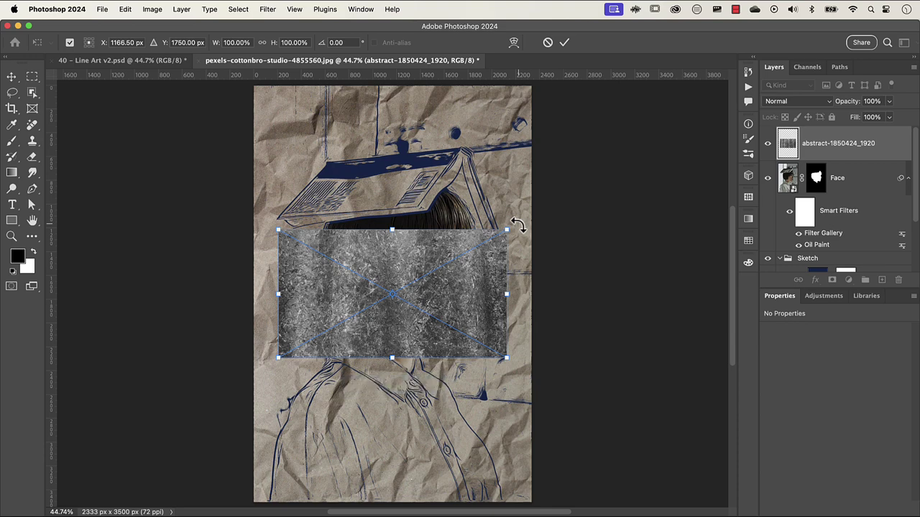
drag(518, 225, 472, 420)
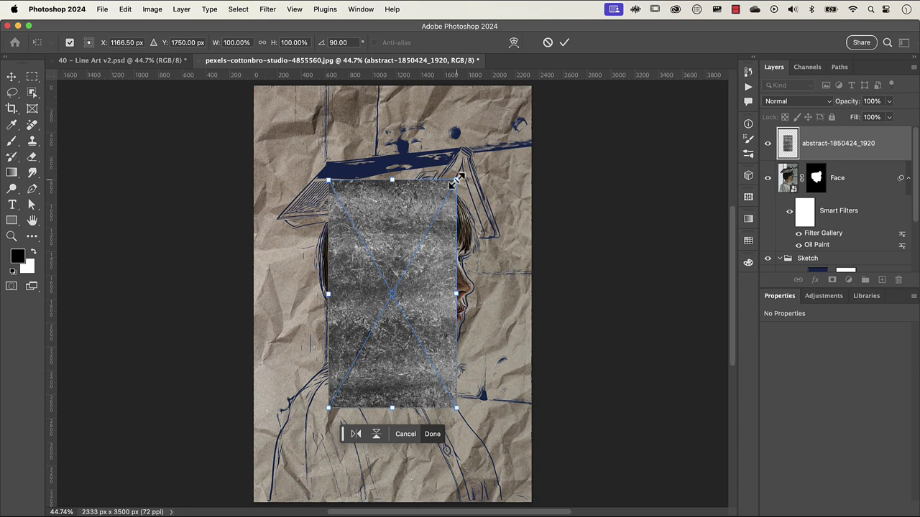
drag(457, 179, 647, 105)
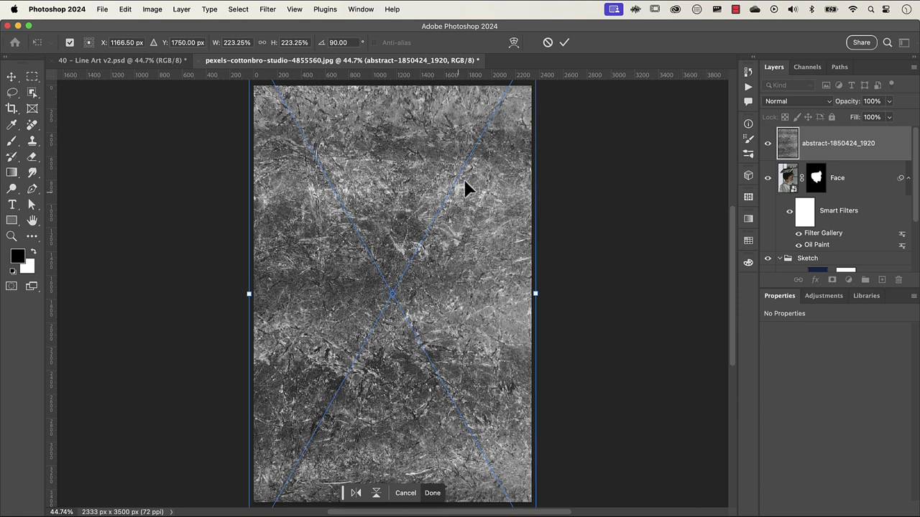
click(565, 44)
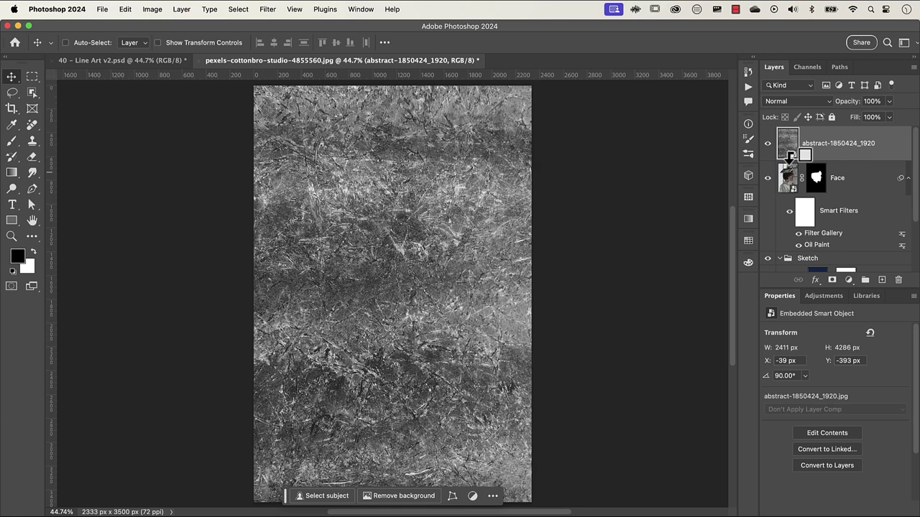
- Clip the abstract texture layer to the Face layer and set its blend mode to Color Dodge
alt+click(790, 161)
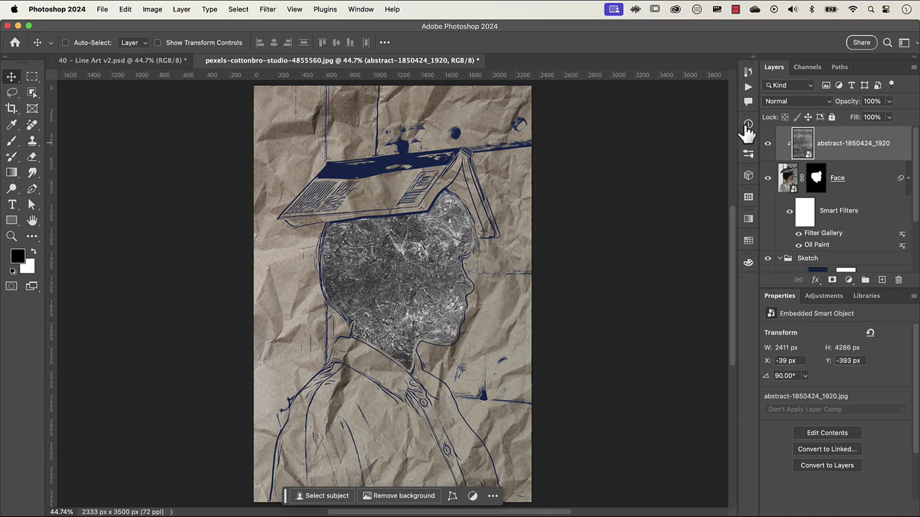
click(787, 105)
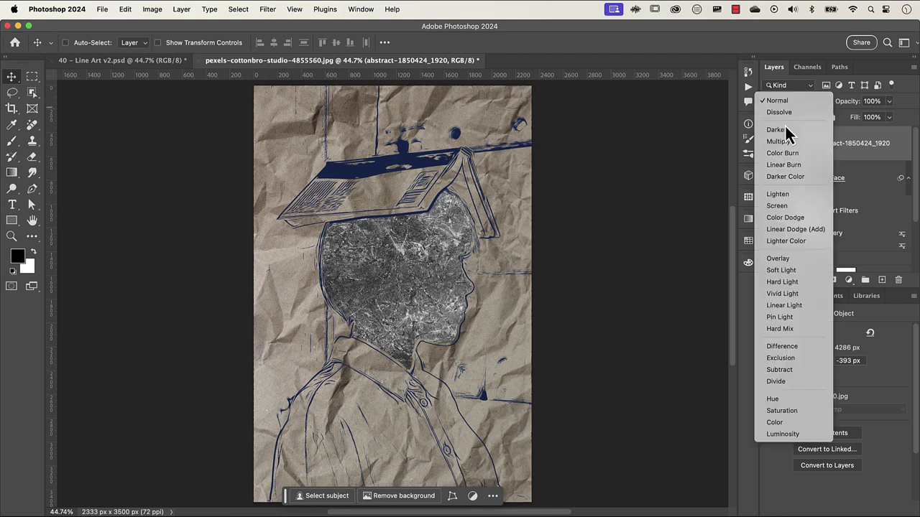
click(788, 218)
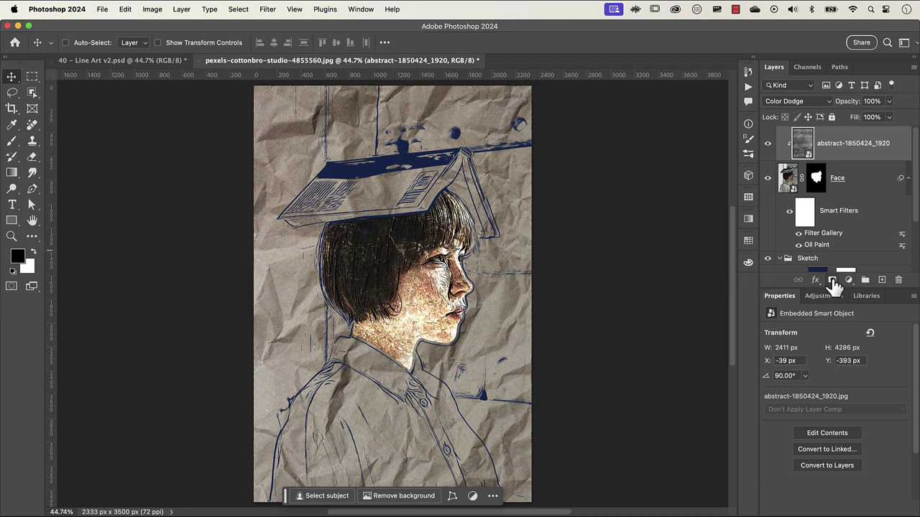
- Add a Solid Color fill layer above the texture in dark purple #522e57
click(849, 281)
click(848, 293)
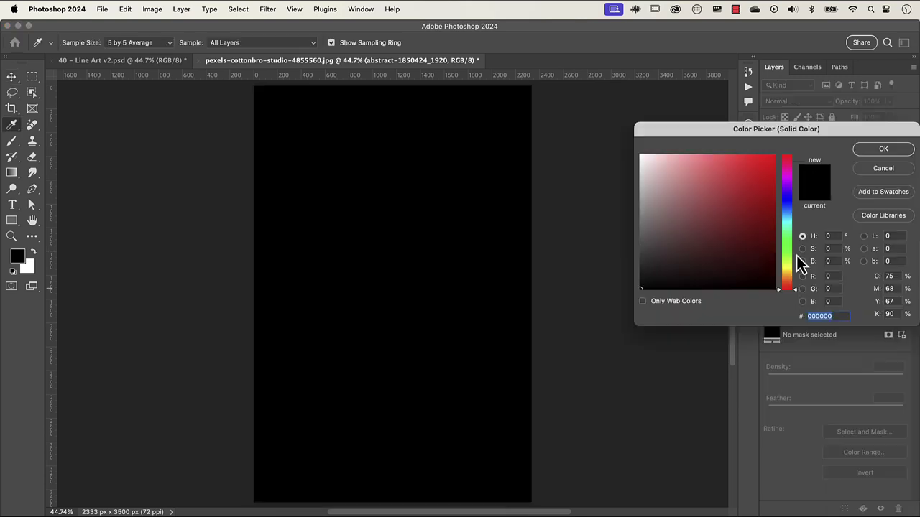
drag(677, 124, 515, 107)
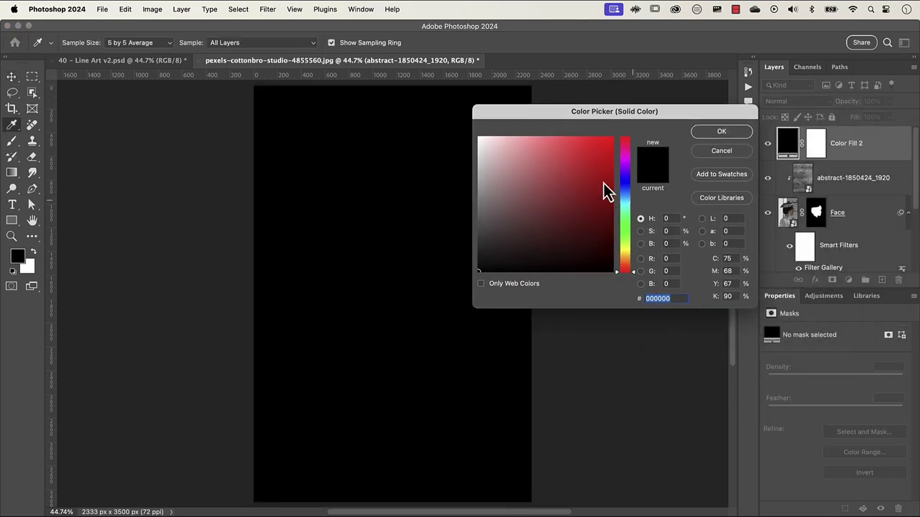
drag(625, 206, 627, 165)
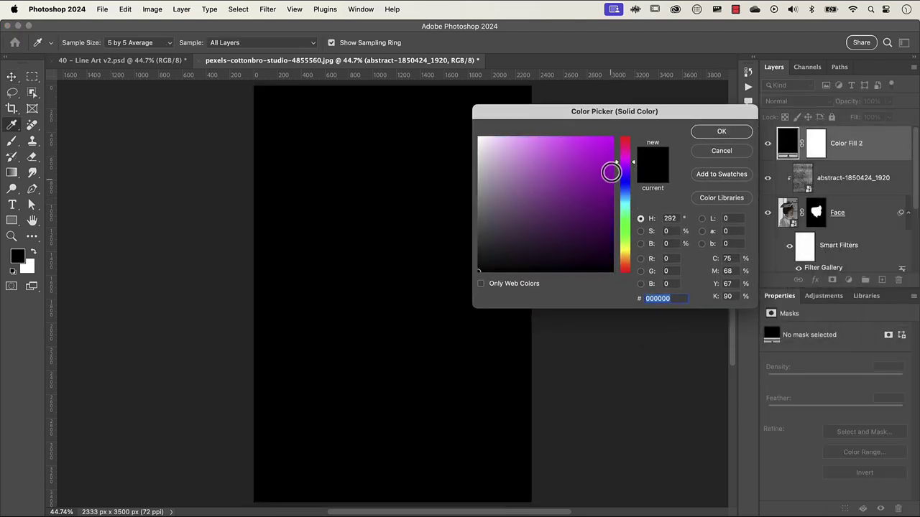
drag(548, 224, 542, 225)
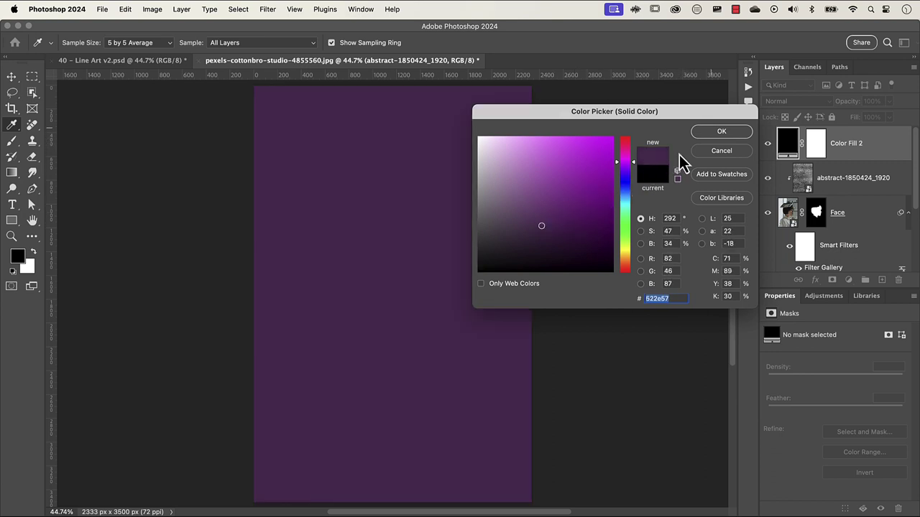
click(722, 133)
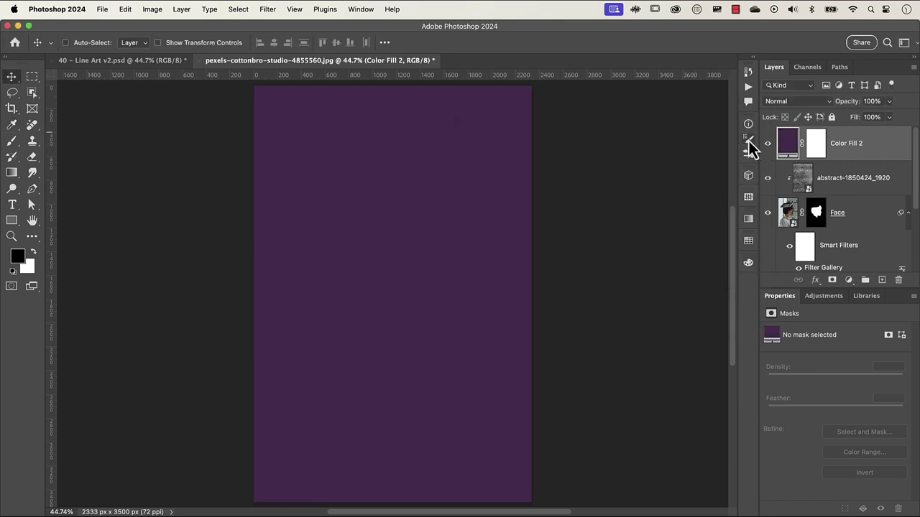
- Clip the purple color fill to the Face layer and set its blend mode to Multiply
alt+click(789, 161)
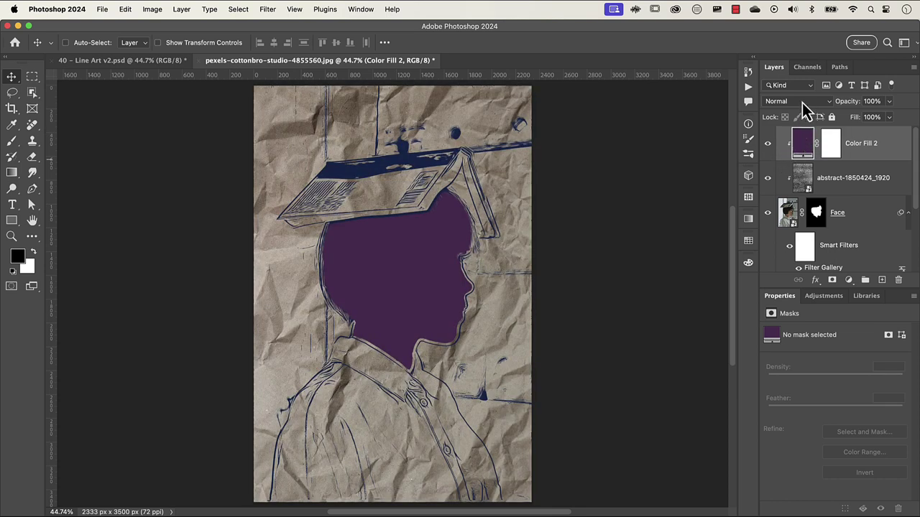
click(802, 103)
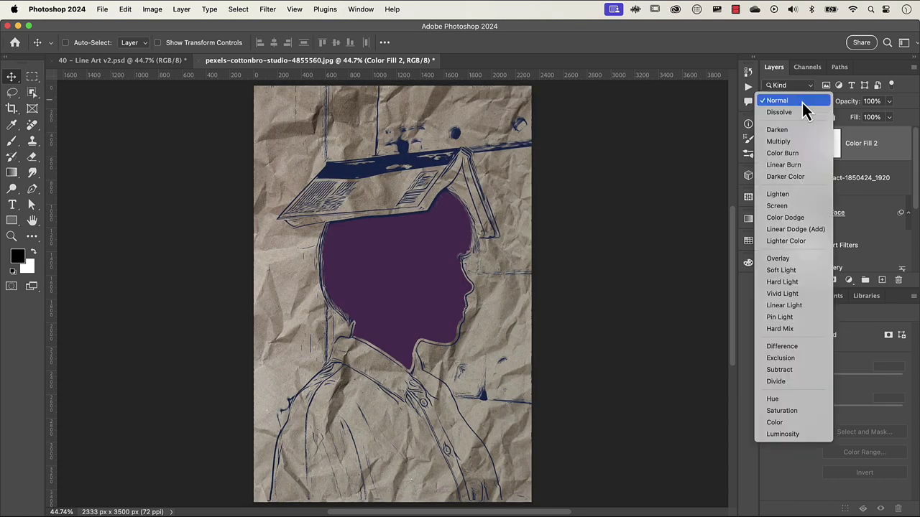
click(795, 140)
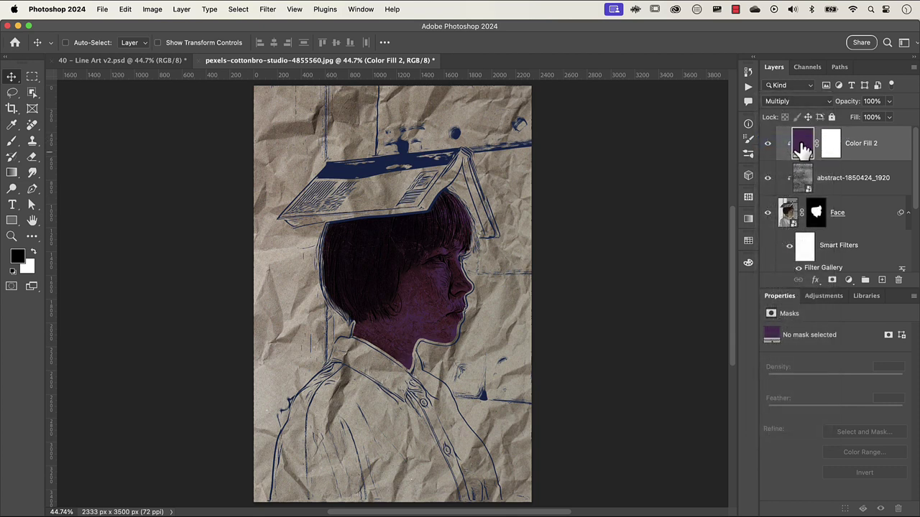
- Lighten the clipped fill's color to purple #6f4a75 and set the layer's Fill to 85%
double_click(802, 143)
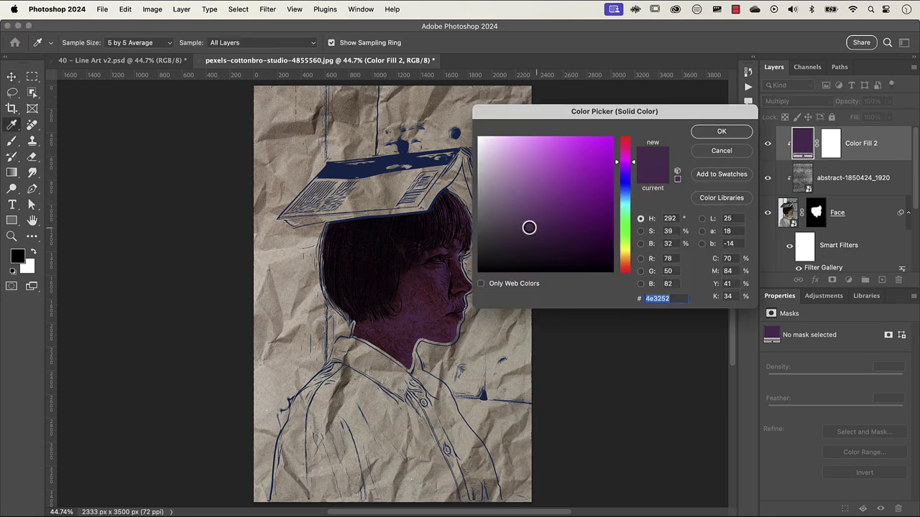
drag(529, 228, 527, 210)
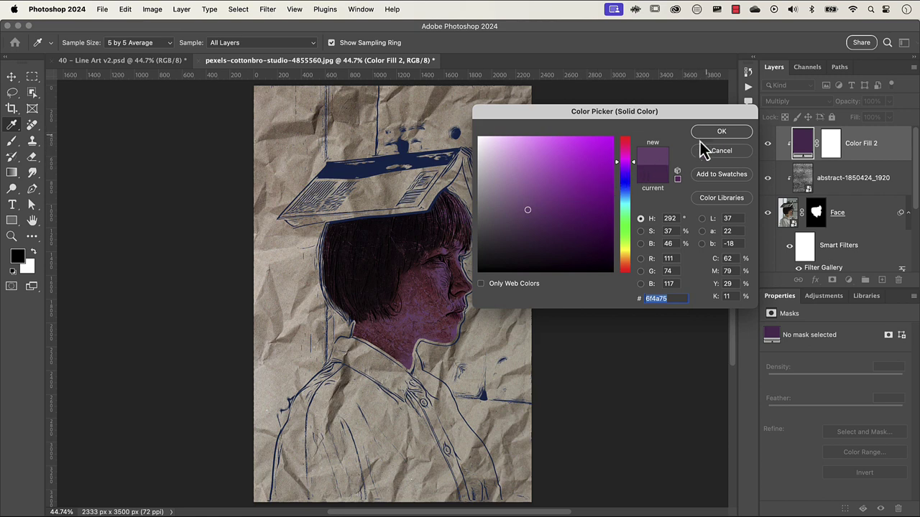
click(717, 133)
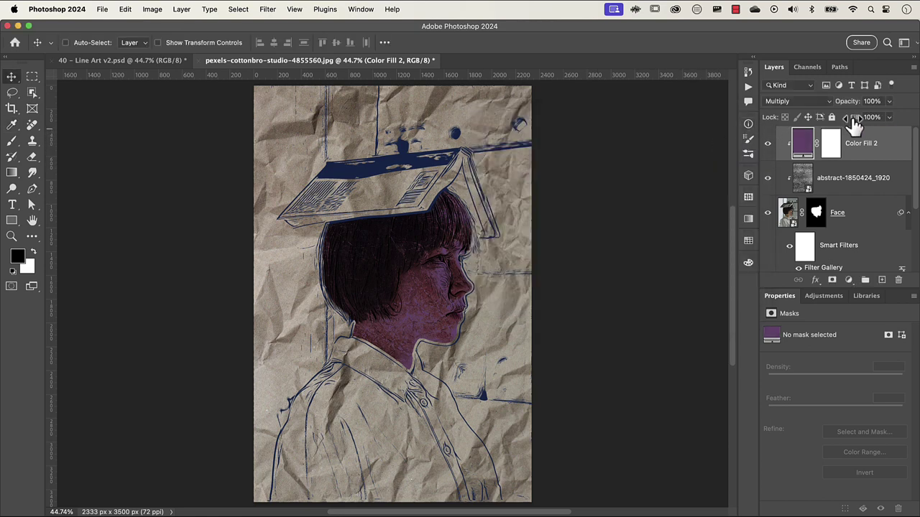
drag(853, 124, 853, 124)
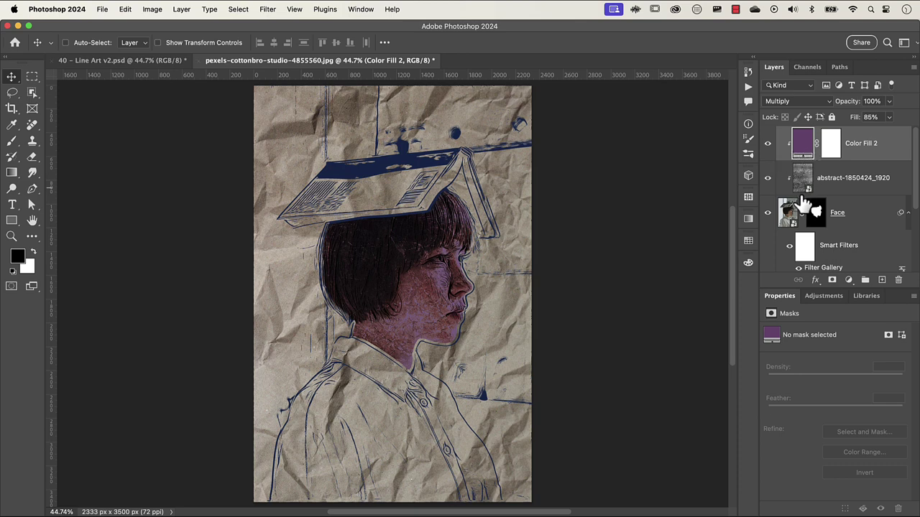
- Group the Face layer with its clipped texture and color fill under the name Face, and duplicate the group
shift+click(859, 218)
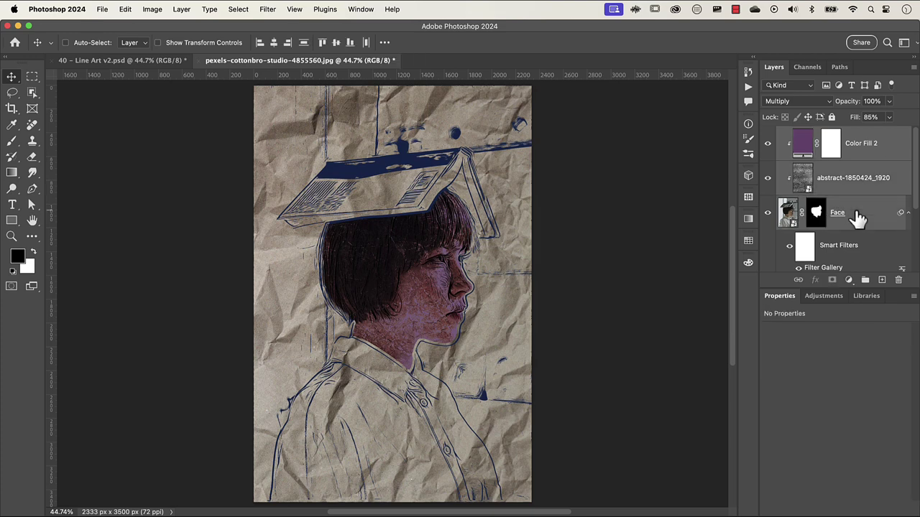
key(super+g)
double_click(808, 133)
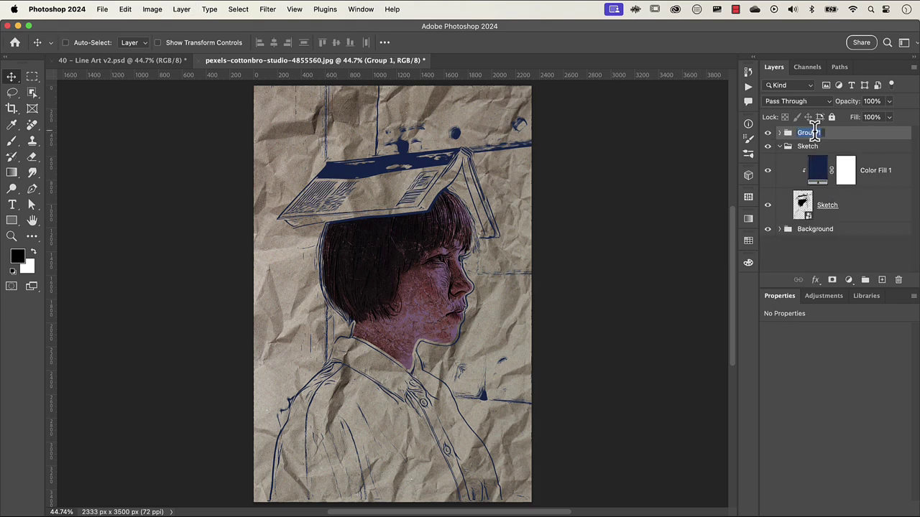
text(Face)
key(Return)
key(super+j)
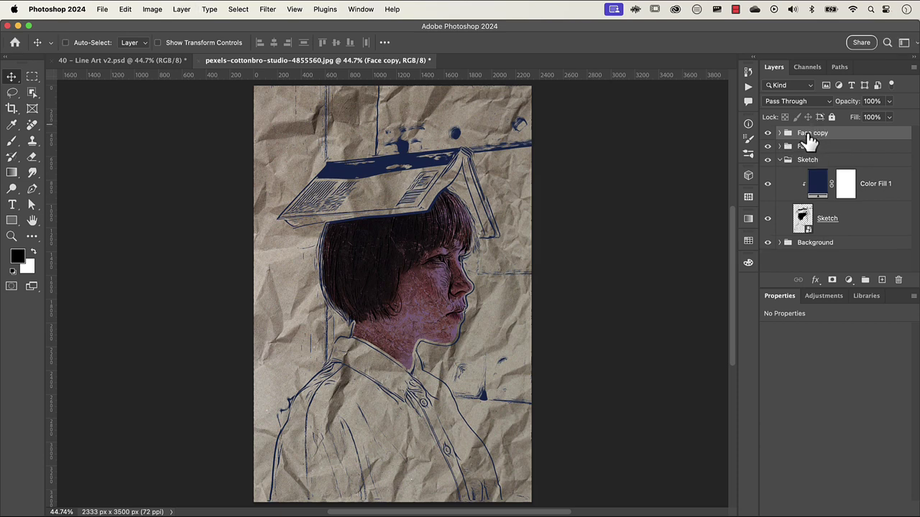
- Rename the duplicated Face group as Shirt
double_click(808, 134)
text(Shirt)
key(Return)
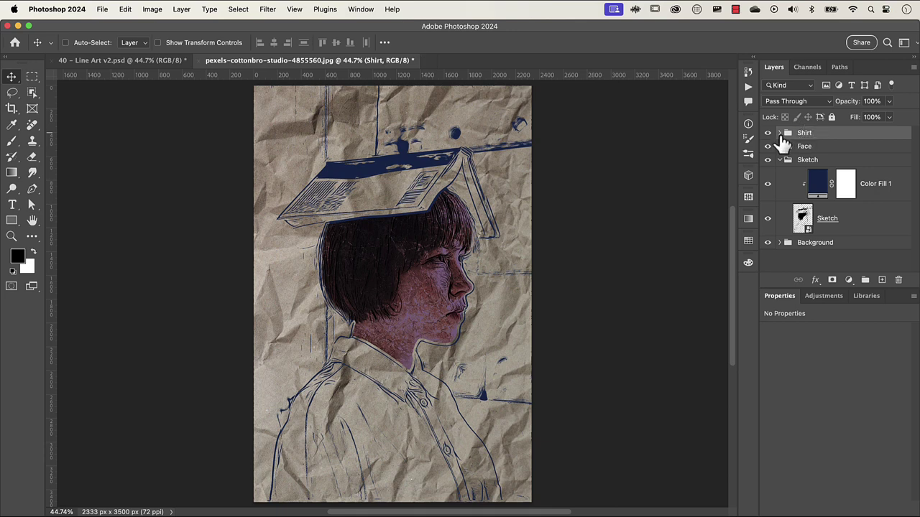
- Delete the layer mask from the Face layer inside the Shirt group and rename that layer Shirt
click(780, 134)
click(828, 218)
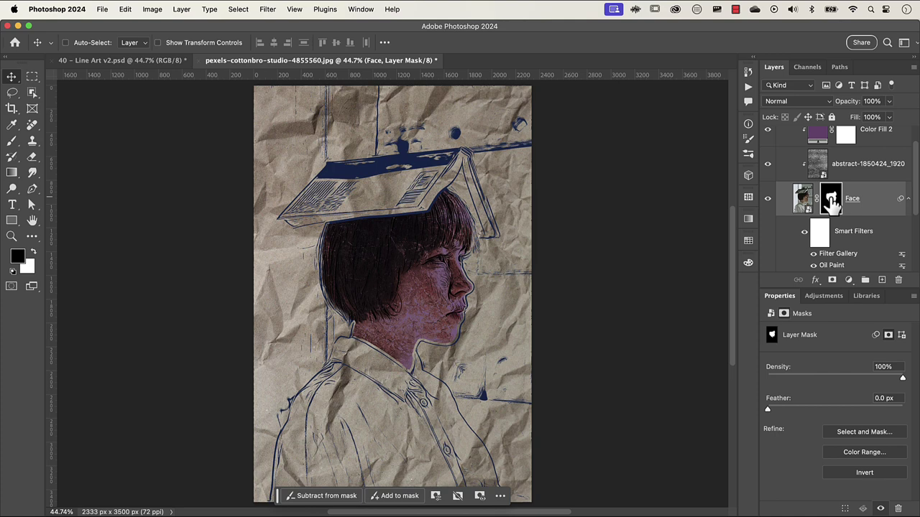
drag(832, 203, 898, 279)
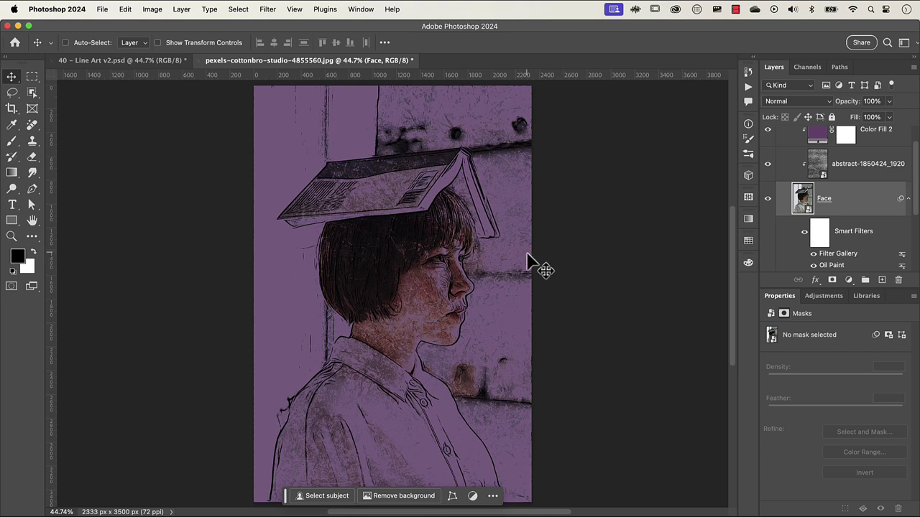
click(828, 205)
double_click(826, 200)
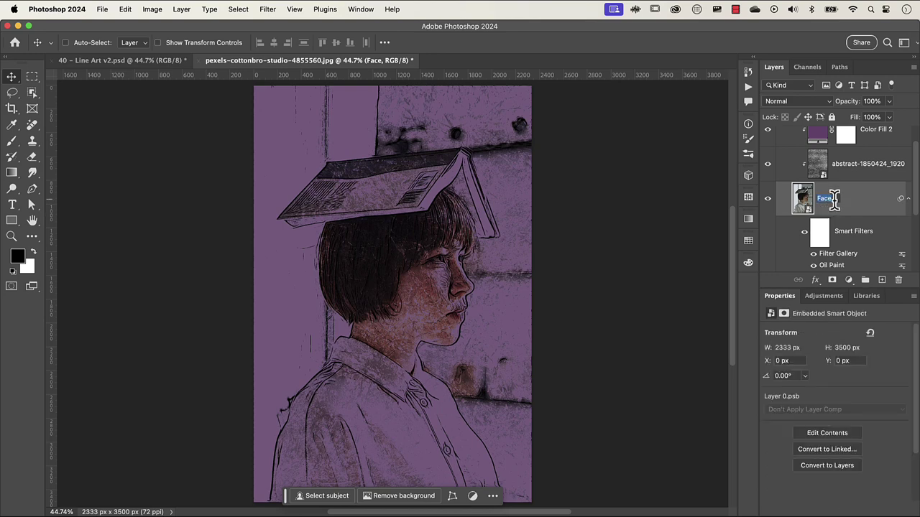
text(Shirt)
key(Return)
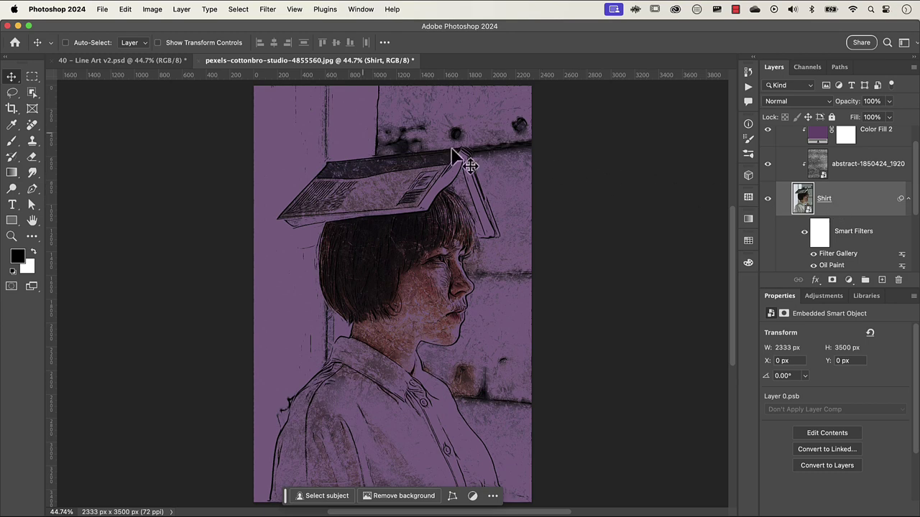
- Select the woman's shirt with the Object Selection tool and turn the selection into a mask on the Shirt layer
click(32, 93)
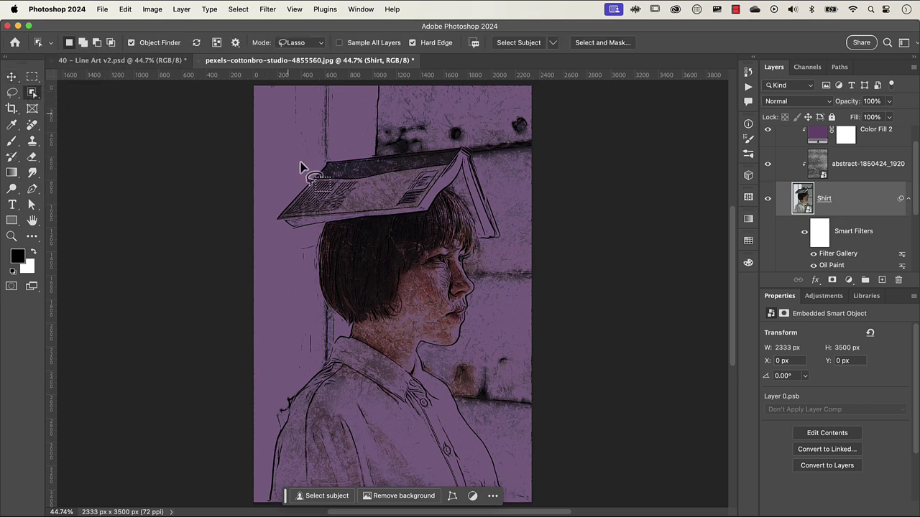
mouse_move(342, 332)
mouse_down()
mouse_move(284, 403)
mouse_move(272, 434)
mouse_move(265, 475)
mouse_move(273, 513)
mouse_move(422, 514)
mouse_move(506, 504)
mouse_move(472, 413)
mouse_move(405, 363)
mouse_move(342, 332)
mouse_up()
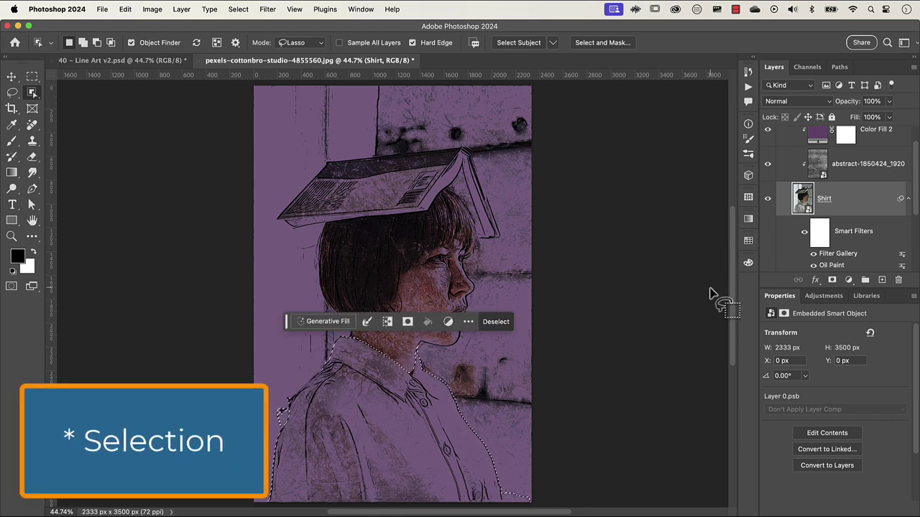
click(832, 281)
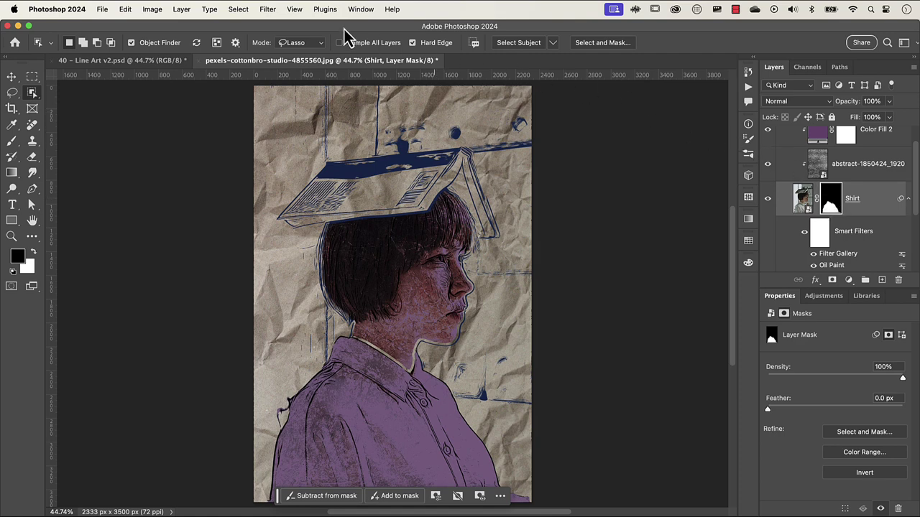
- Shrink the Shirt layer mask with the Minimum filter at a radius of 49.9 pixels, preserving roundness
click(267, 10)
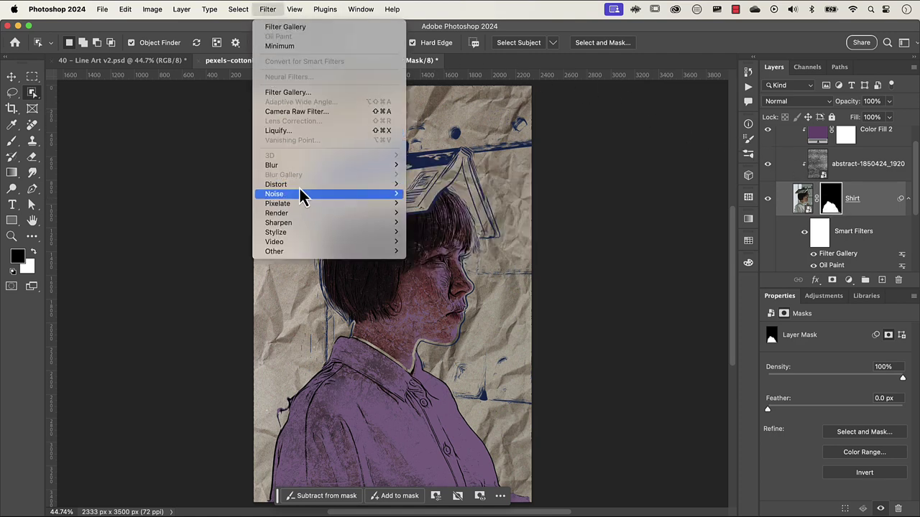
mouse_move(339, 253)
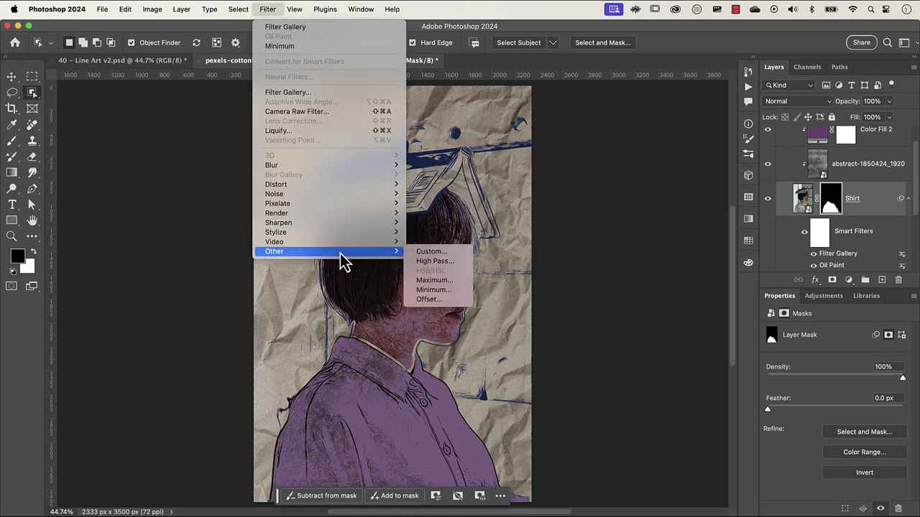
click(433, 290)
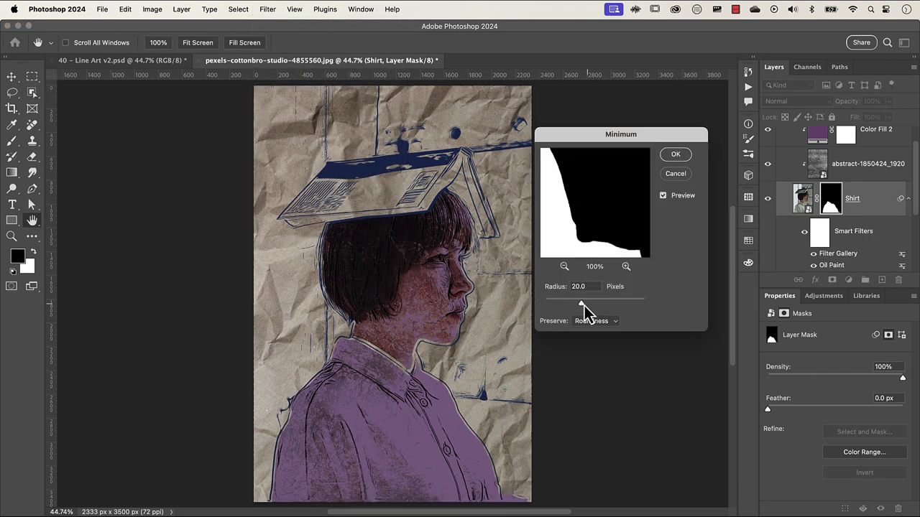
drag(584, 305, 591, 304)
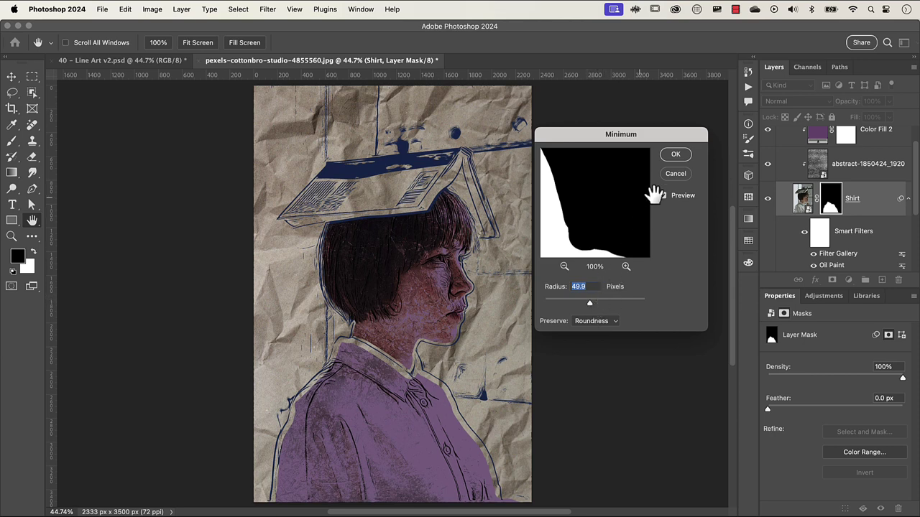
click(676, 154)
key(w)
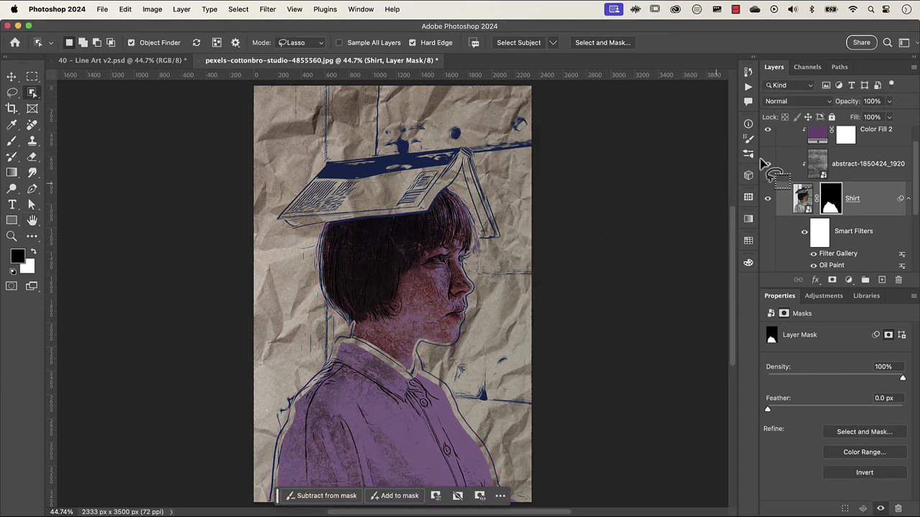
- Change the Shirt group's purple color fill to green #277e3f
double_click(818, 142)
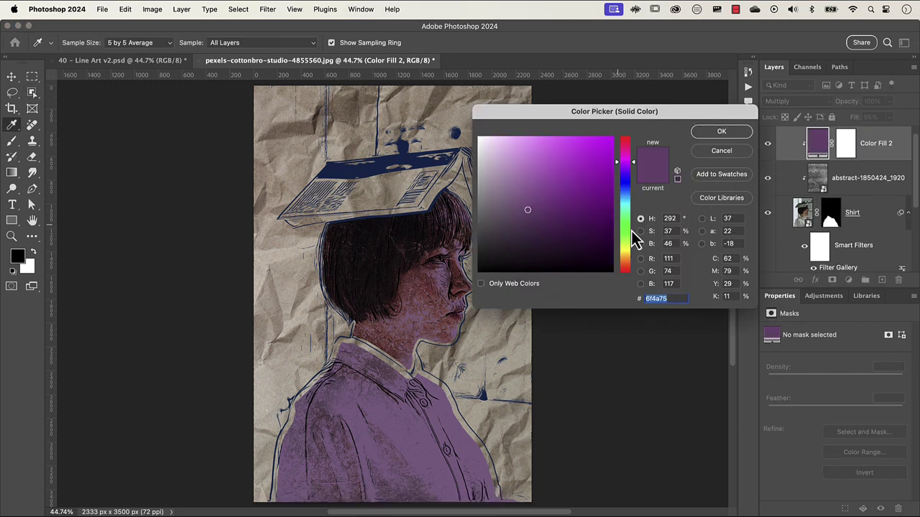
drag(628, 227, 626, 220)
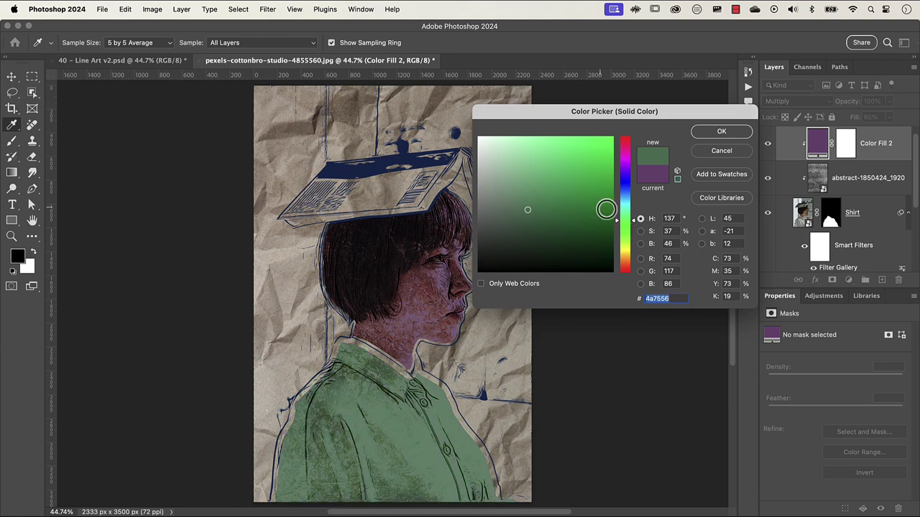
click(558, 182)
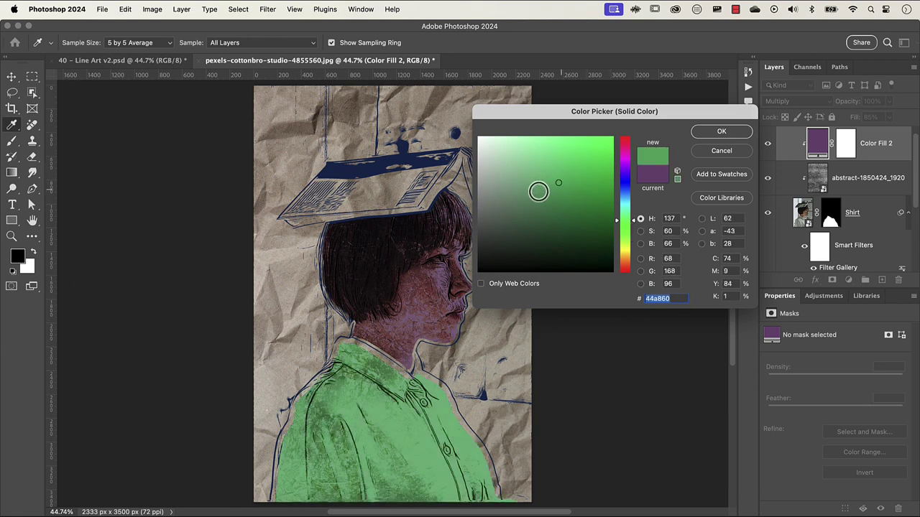
click(572, 205)
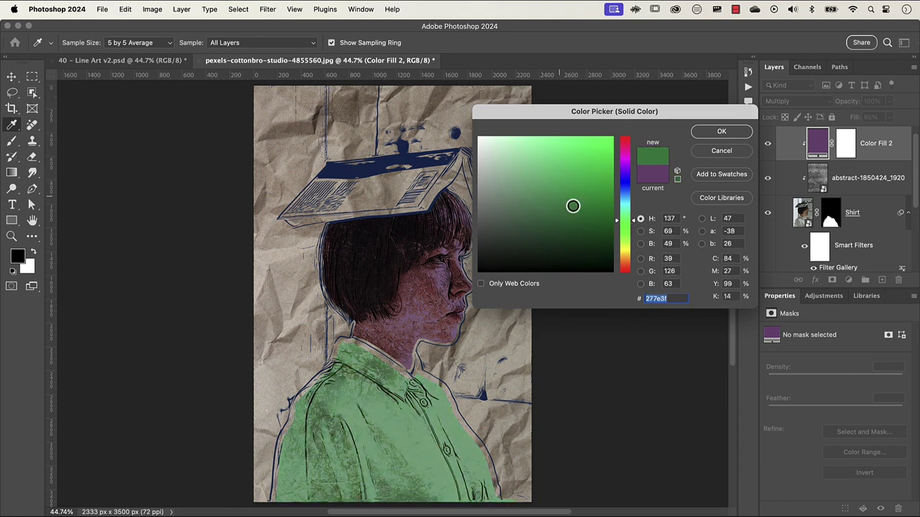
click(709, 134)
- Collapse the Shirt and Sketch groups and switch to the Move tool
scroll(782, 159, up, 1)
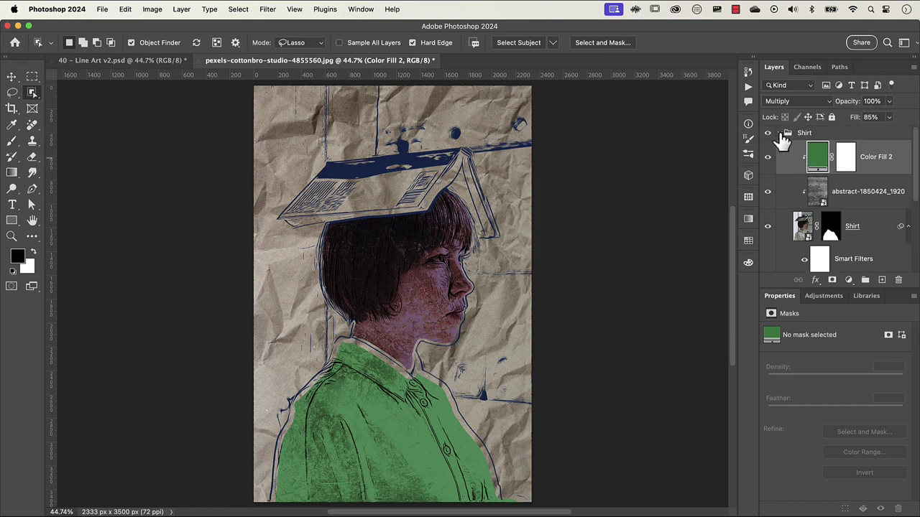
click(780, 134)
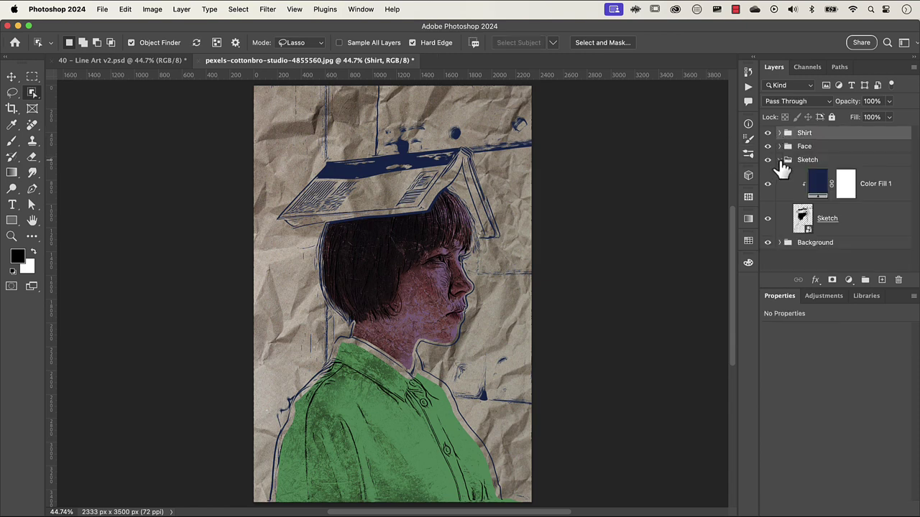
click(779, 160)
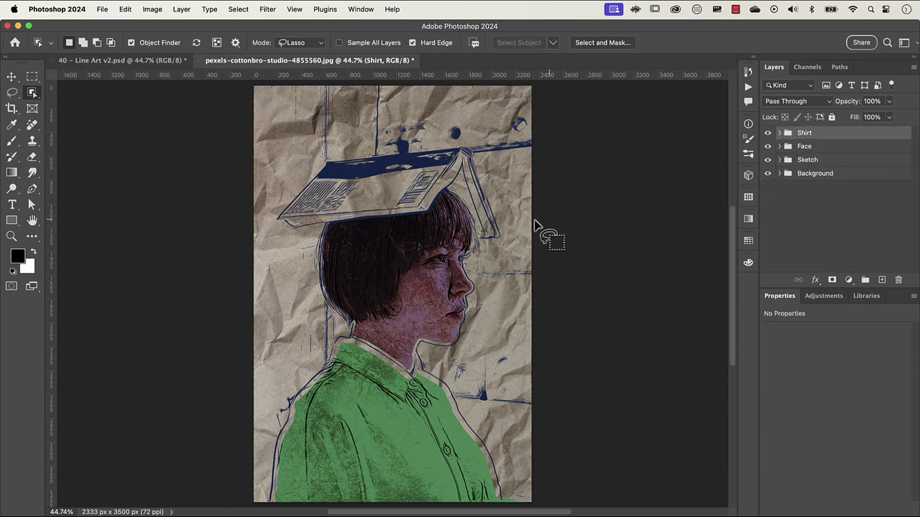
key(v)
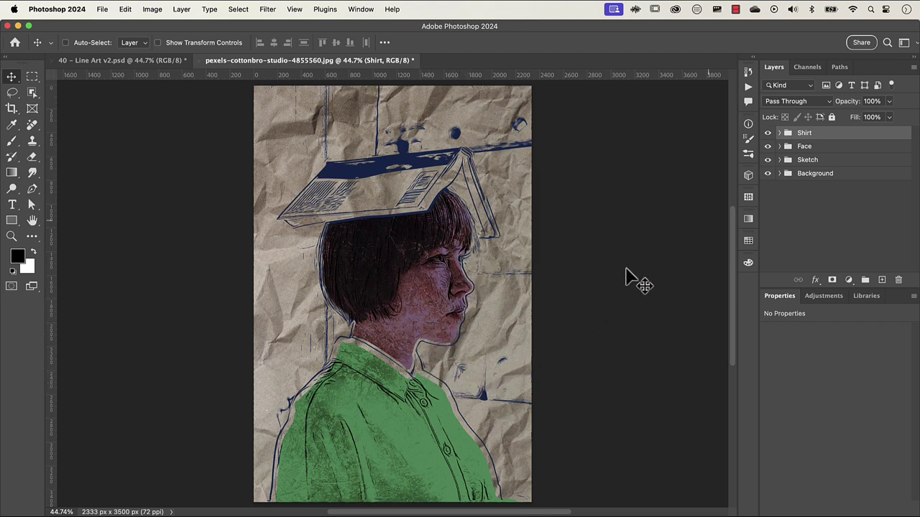
- Duplicate the Sketch smart object inside the Sketch group four times to strengthen the line art
click(780, 160)
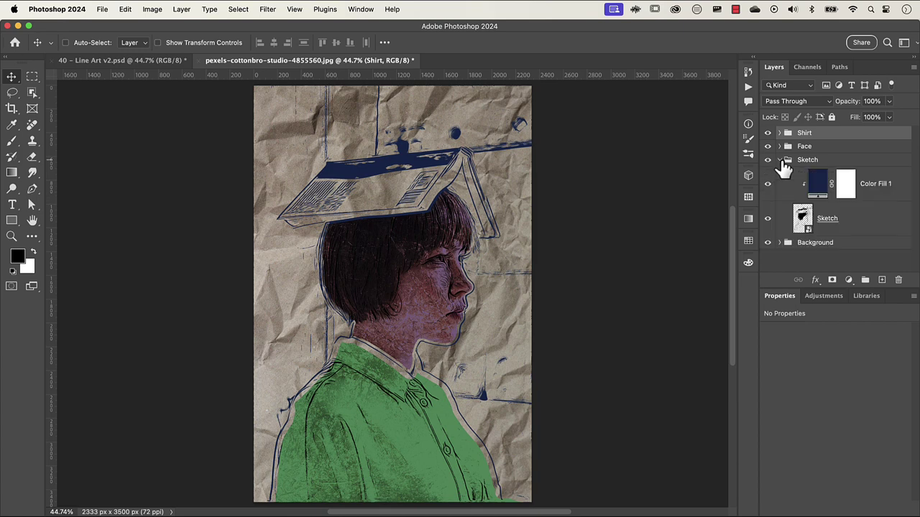
click(803, 217)
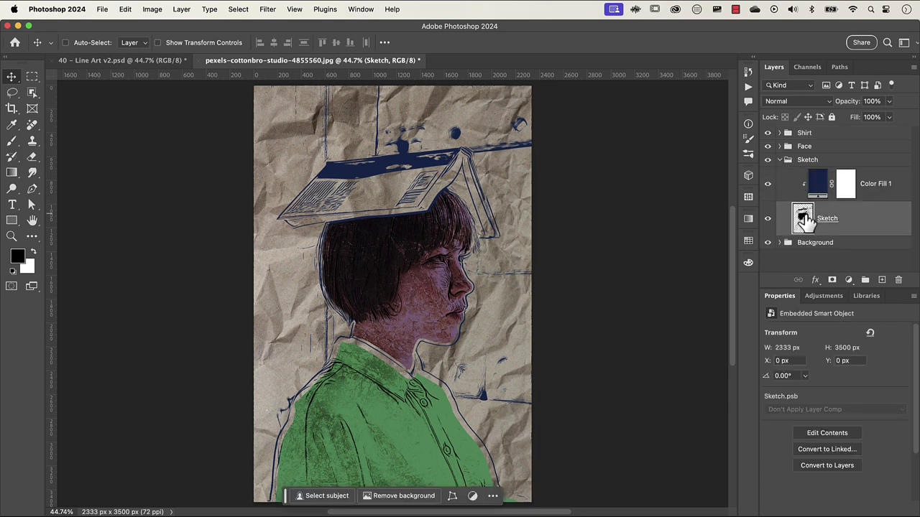
key(super)
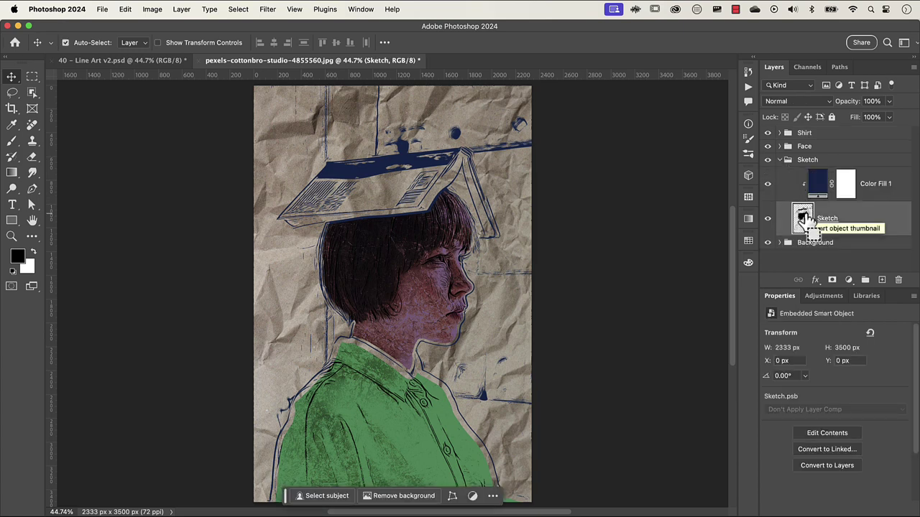
key(super+j)
key(super+j)
key(super+j)
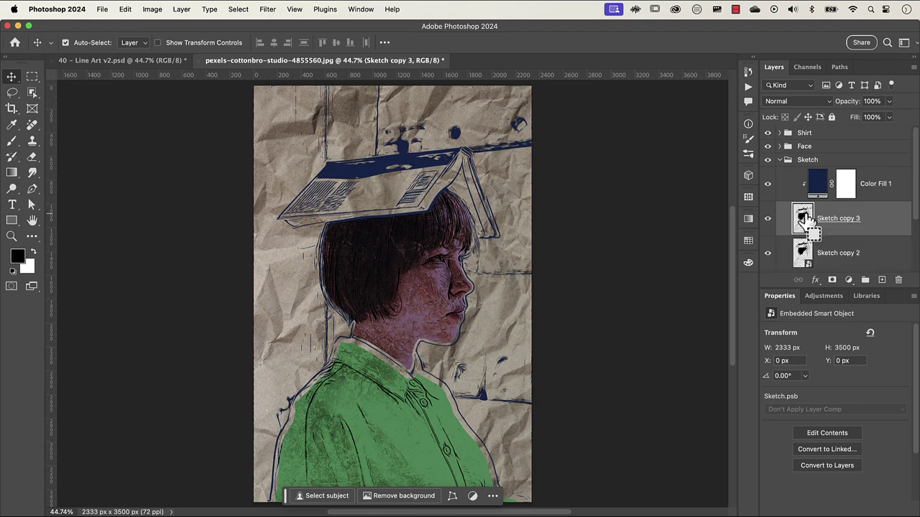
key(super+j)
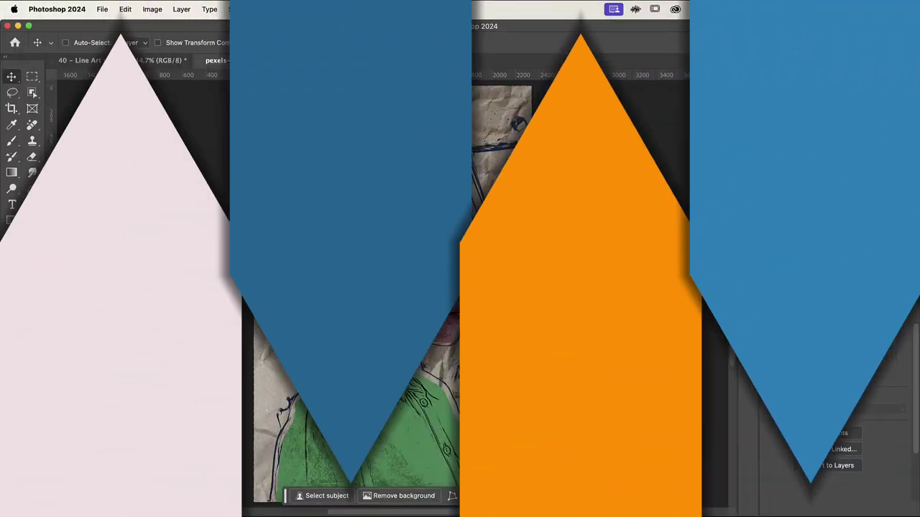